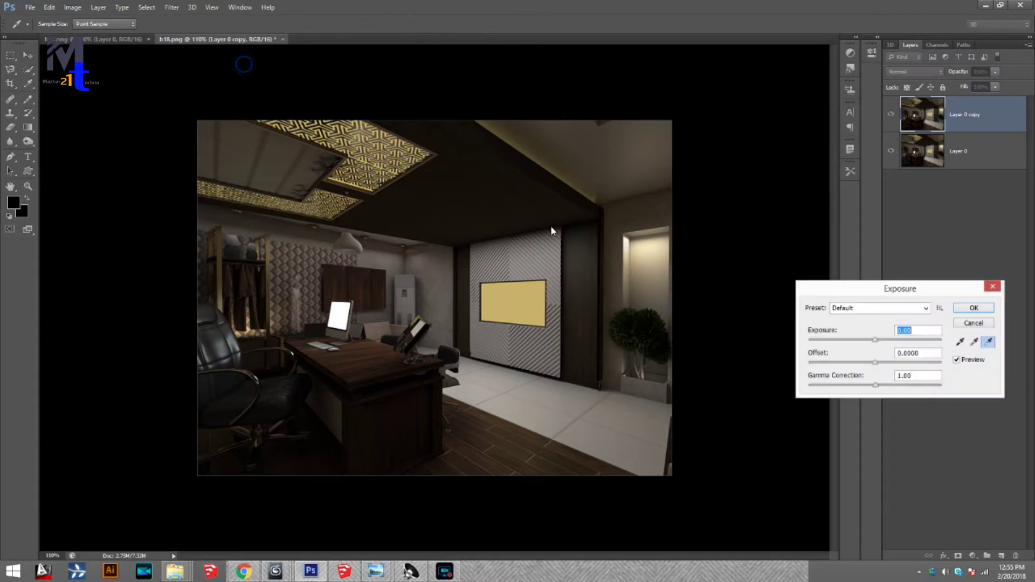
# Try an Exposure adjustment on the duplicate layer with exposure +1.14, offset +0.0244 and gamma correction 0.88
pyautogui.moveTo(876, 340)
pyautogui.mouseDown()
pyautogui.moveTo(892, 346)
pyautogui.moveTo(885, 341)
pyautogui.mouseUp()
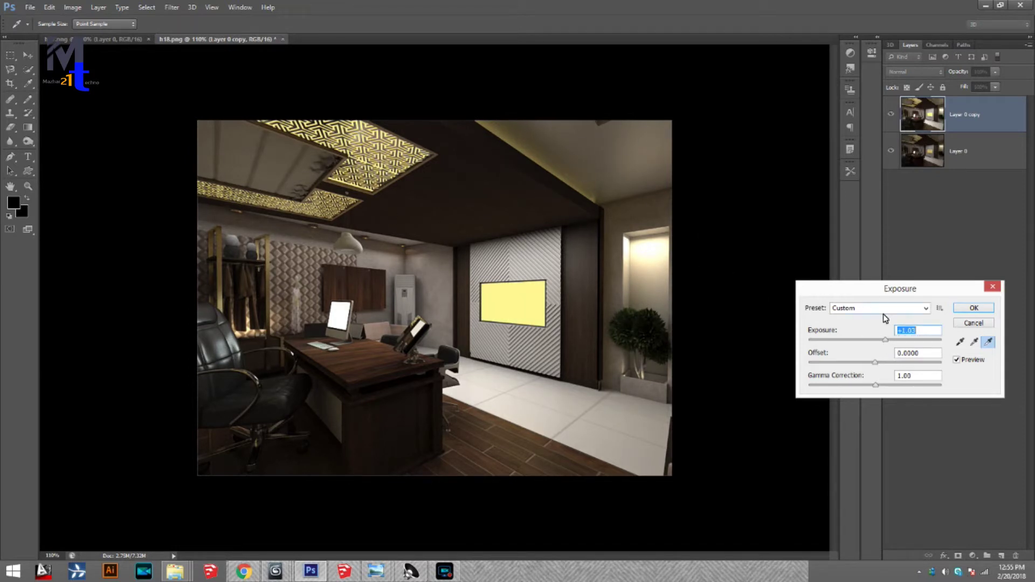
pyautogui.moveTo(878, 363); pyautogui.dragTo(883, 387)
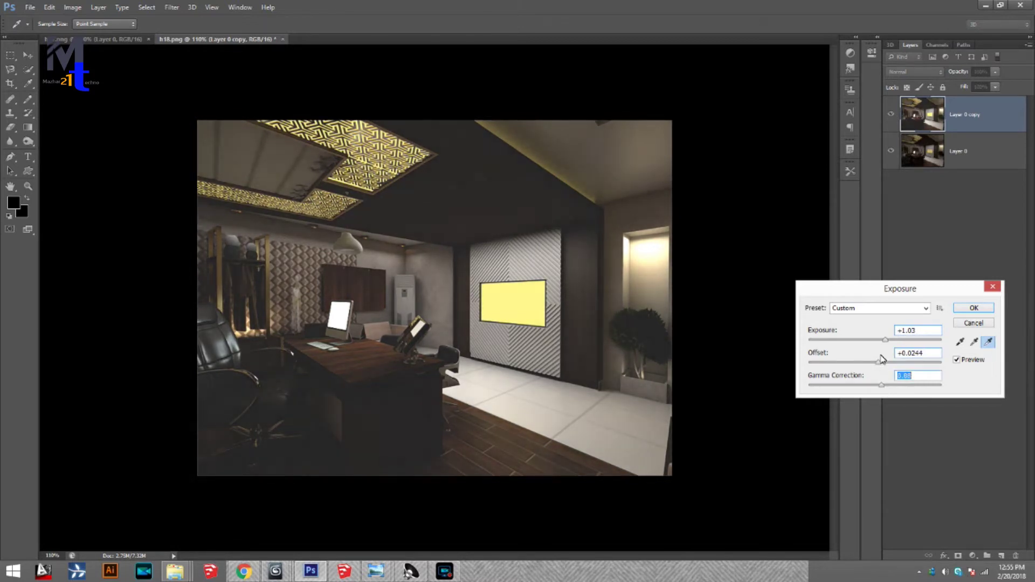
pyautogui.moveTo(887, 345); pyautogui.dragTo(889, 343)
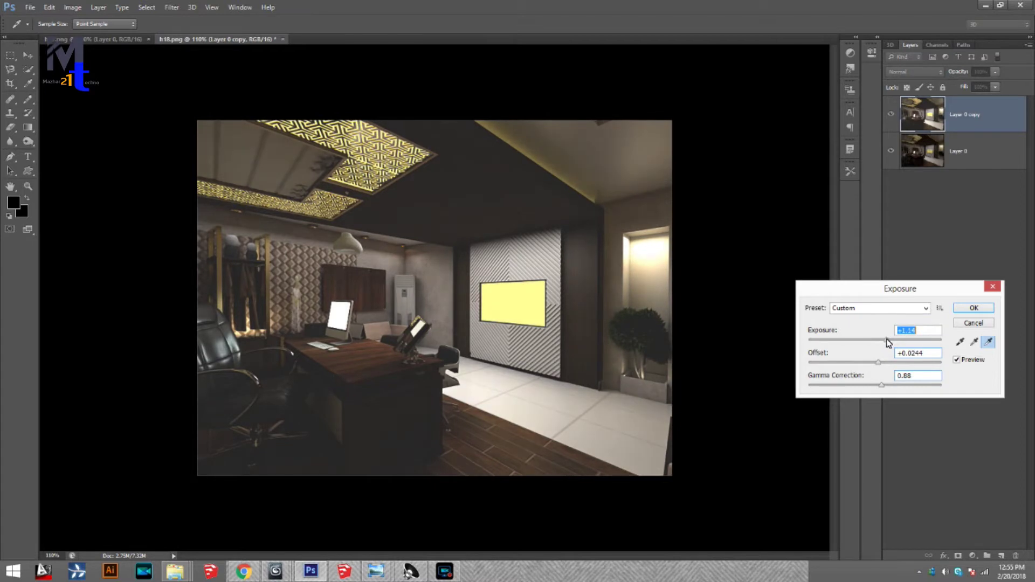
pyautogui.press('Return')
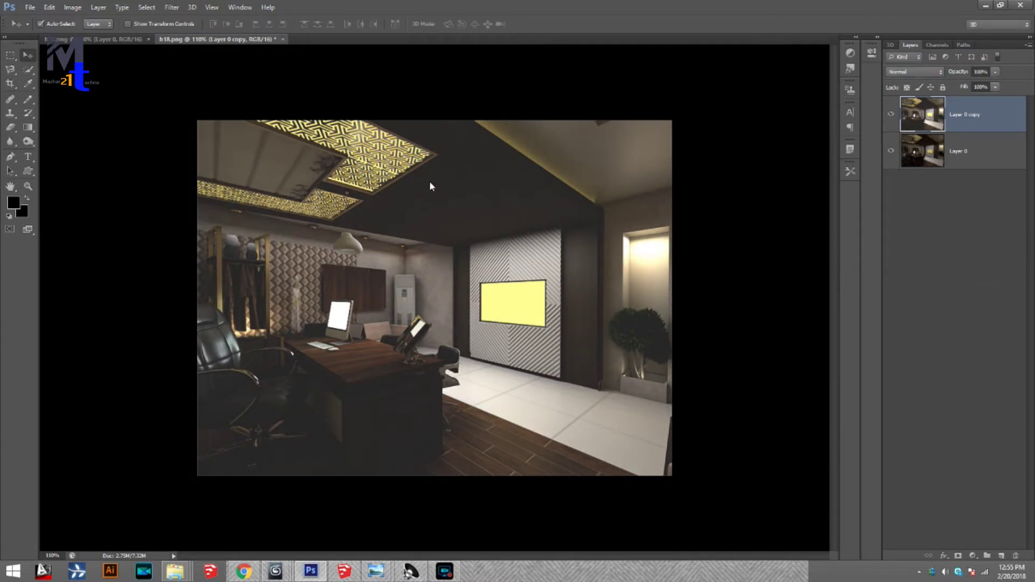
# Try a Hue/Saturation adjustment on the duplicate layer with saturation +36 and lightness +10
pyautogui.click(72, 7)
pyautogui.click(103, 33)
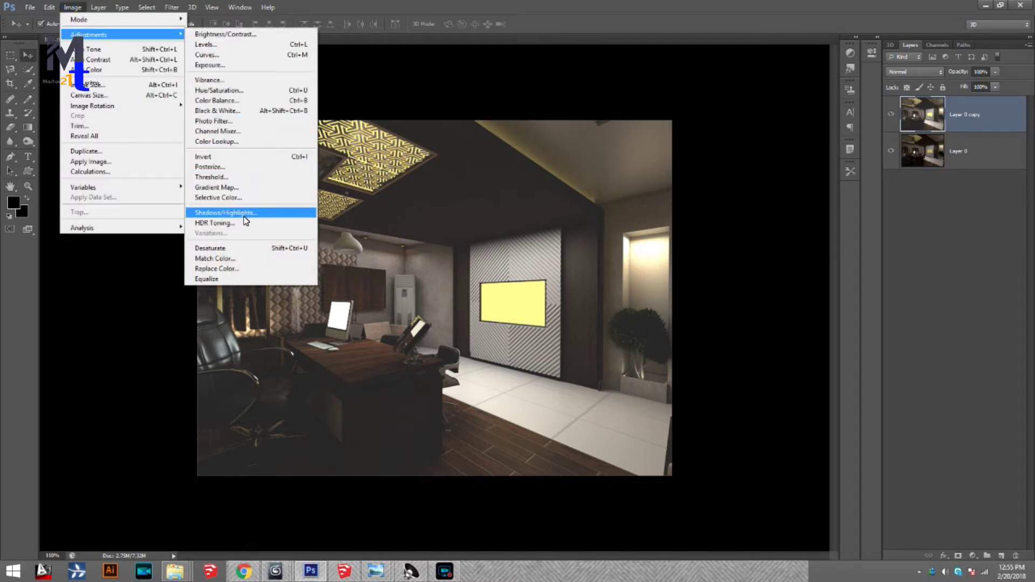
pyautogui.click(237, 93)
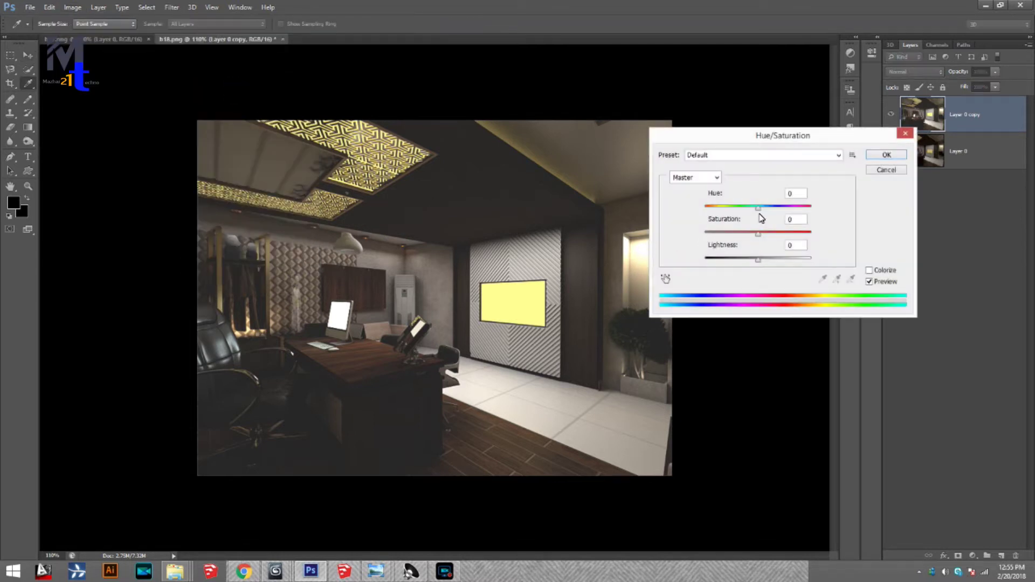
pyautogui.moveTo(791, 143); pyautogui.dragTo(851, 134)
pyautogui.moveTo(819, 251); pyautogui.dragTo(840, 233)
pyautogui.moveTo(820, 199); pyautogui.dragTo(823, 208)
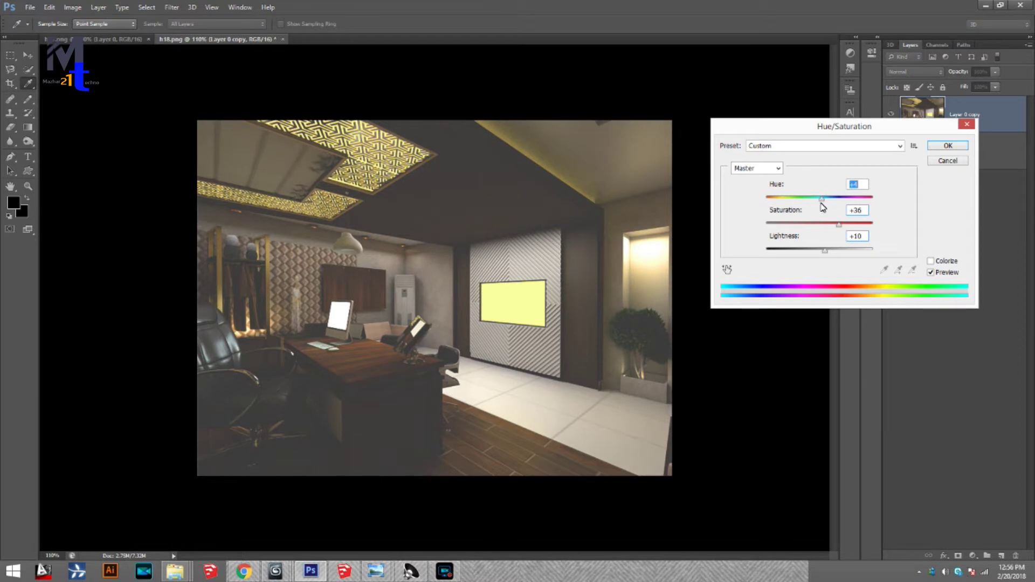
pyautogui.press('Return')
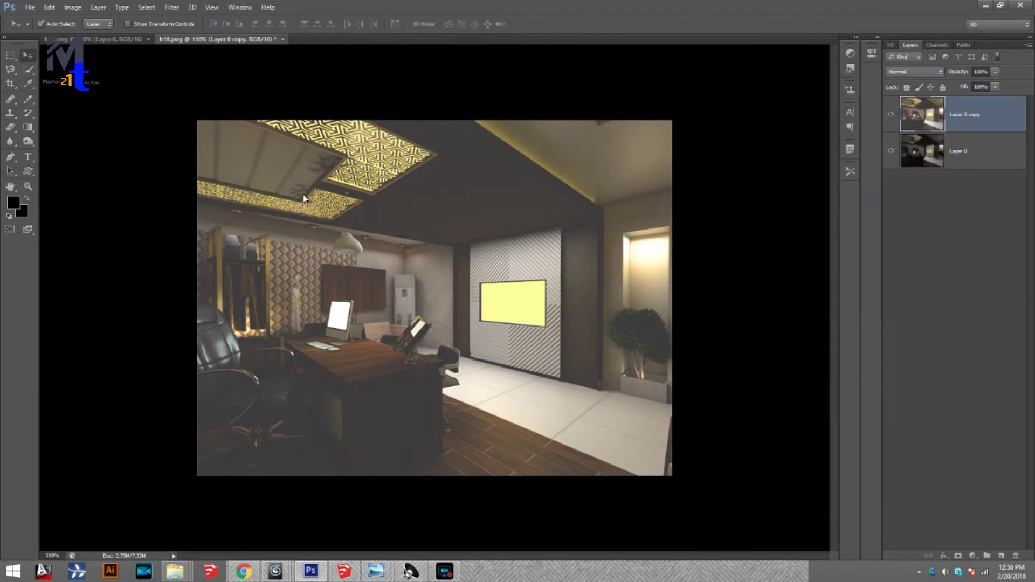
# Try a second Exposure adjustment on the duplicate layer with gamma correction 0.87
pyautogui.click(73, 7)
pyautogui.click(117, 34)
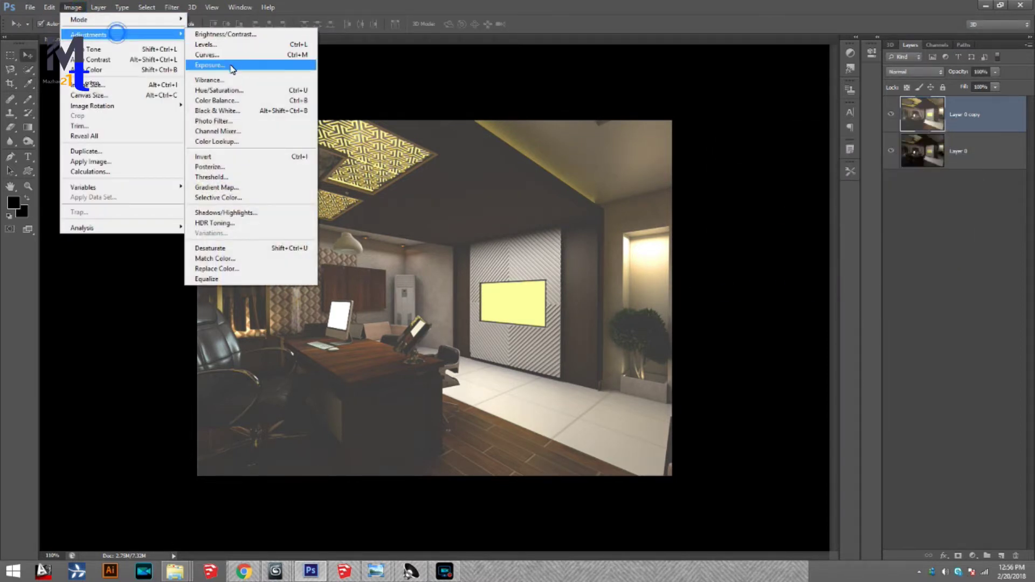
pyautogui.click(231, 65)
pyautogui.moveTo(844, 389); pyautogui.dragTo(884, 390)
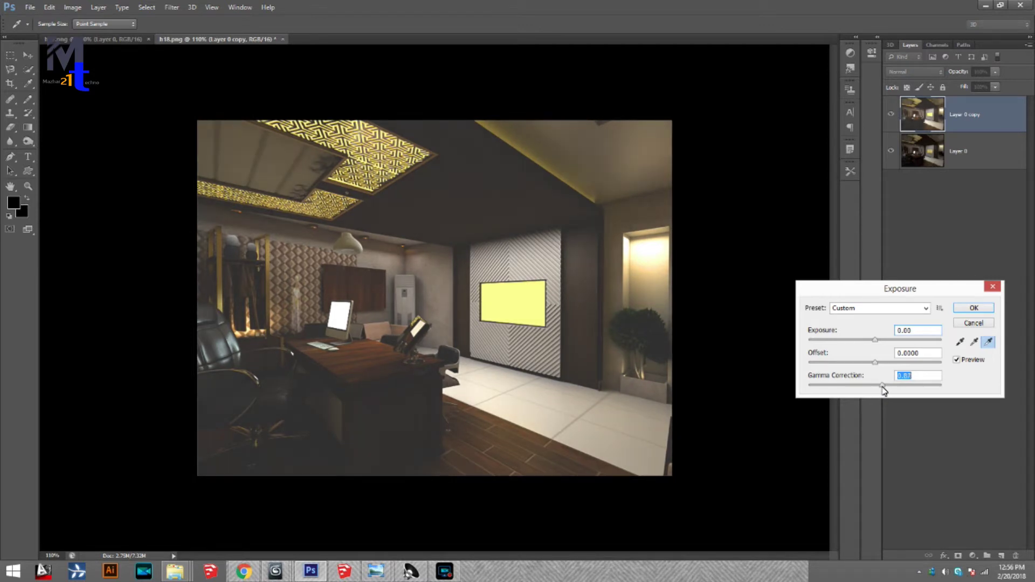
pyautogui.press('Return')
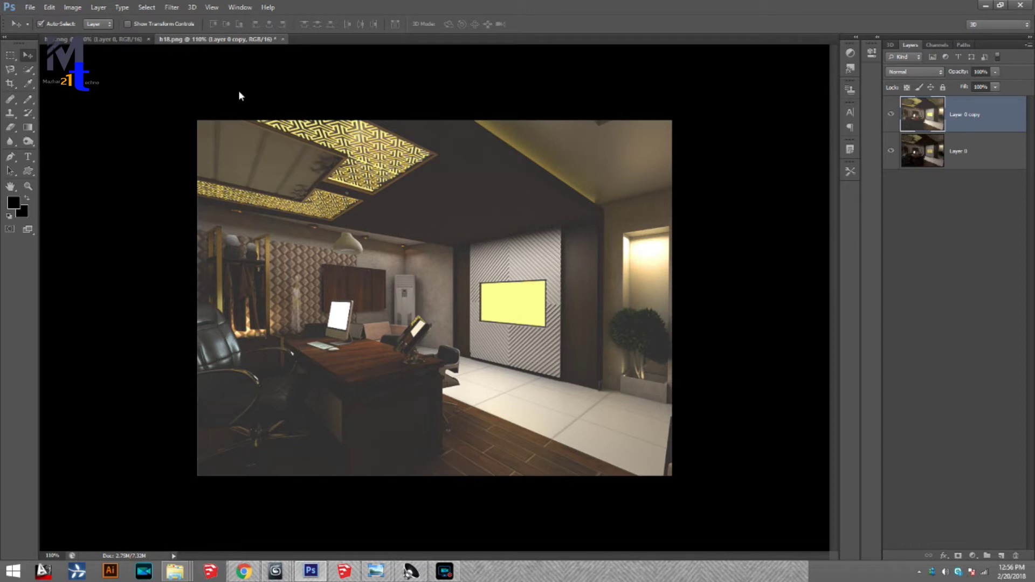
# Try shifting the midtones of the duplicate layer slightly with a Levels adjustment
pyautogui.hotkey('ctrl', 'l')
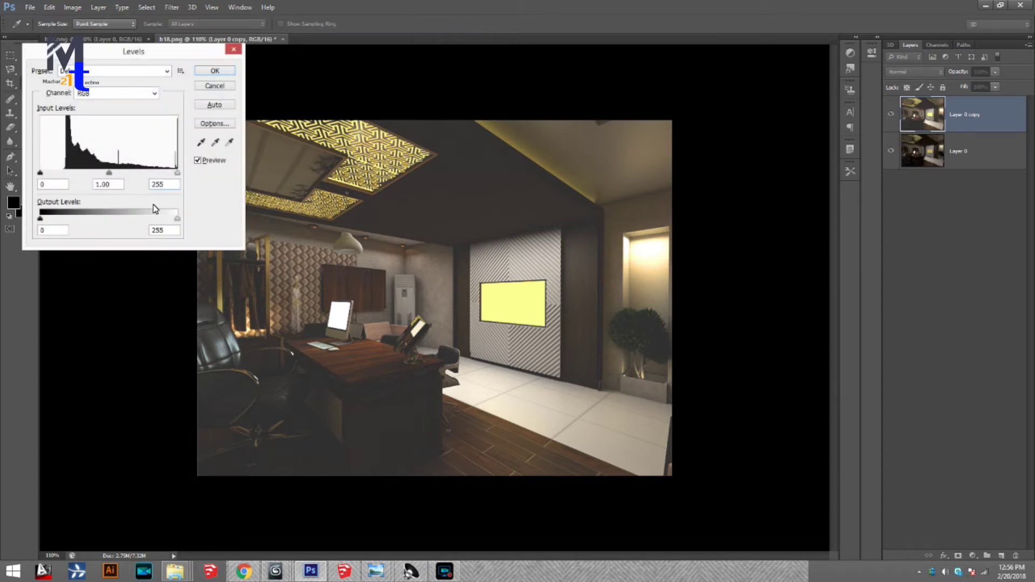
pyautogui.moveTo(111, 175); pyautogui.dragTo(108, 176)
pyautogui.press('Return')
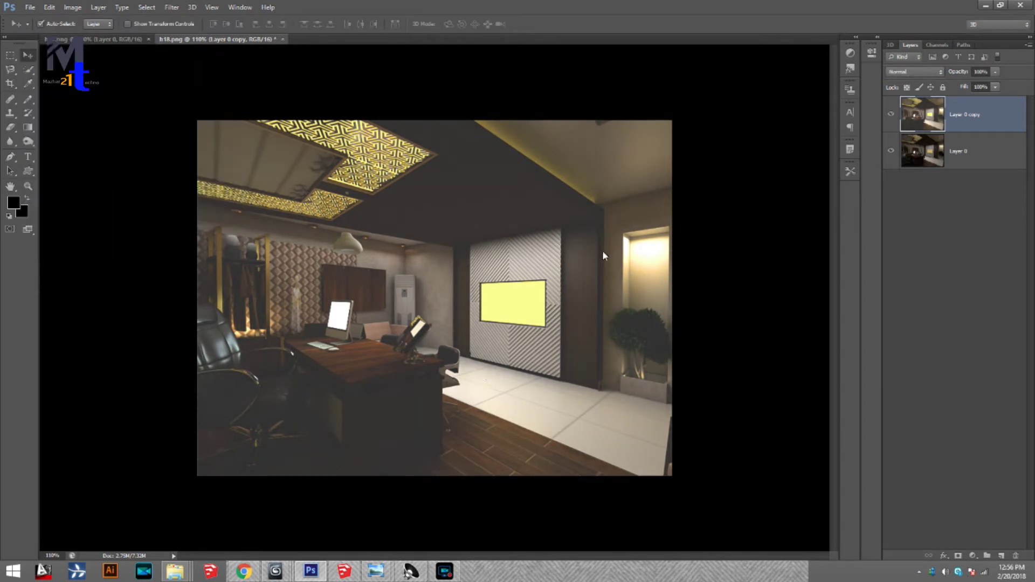
# Undo the Levels, Hue/Saturation and Exposure adjustments on the duplicate layer
pyautogui.hotkey('ctrl', 'z')
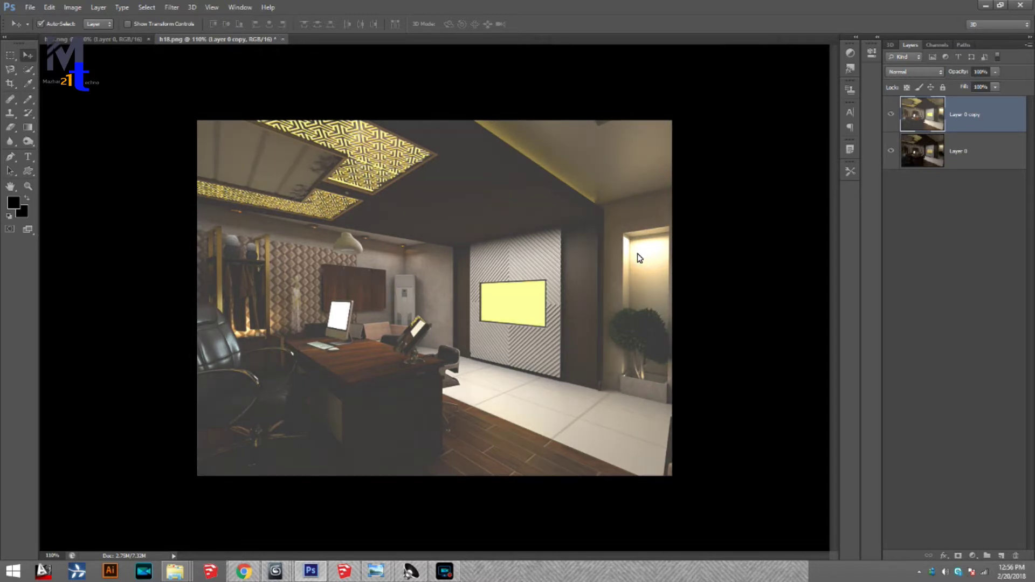
pyautogui.hotkey('ctrl', 'z')
pyautogui.hotkey('ctrl', 'z')
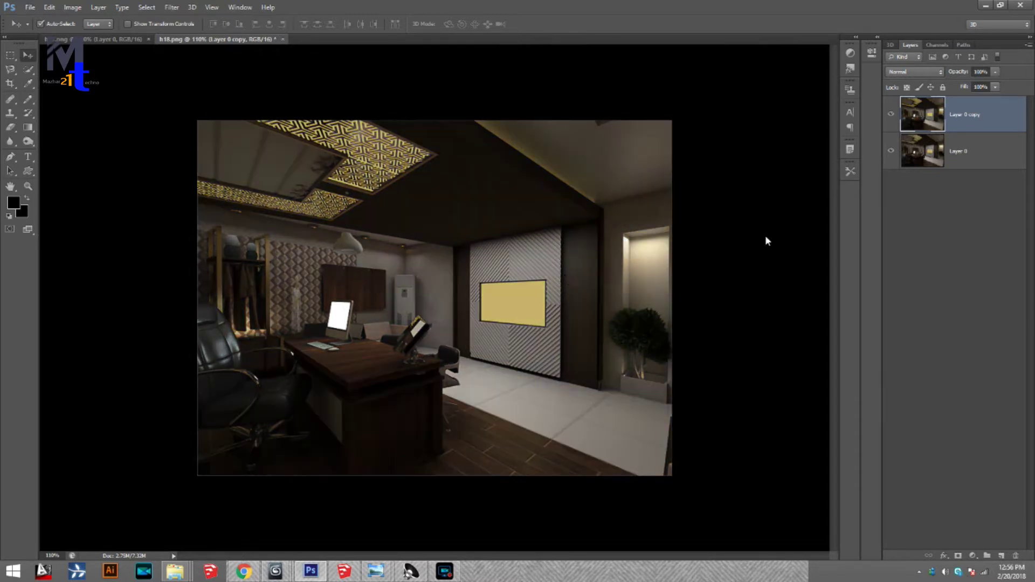
# Brighten the duplicate layer strongly and raise its contrast slightly with a Brightness/Contrast adjustment
pyautogui.click(72, 7)
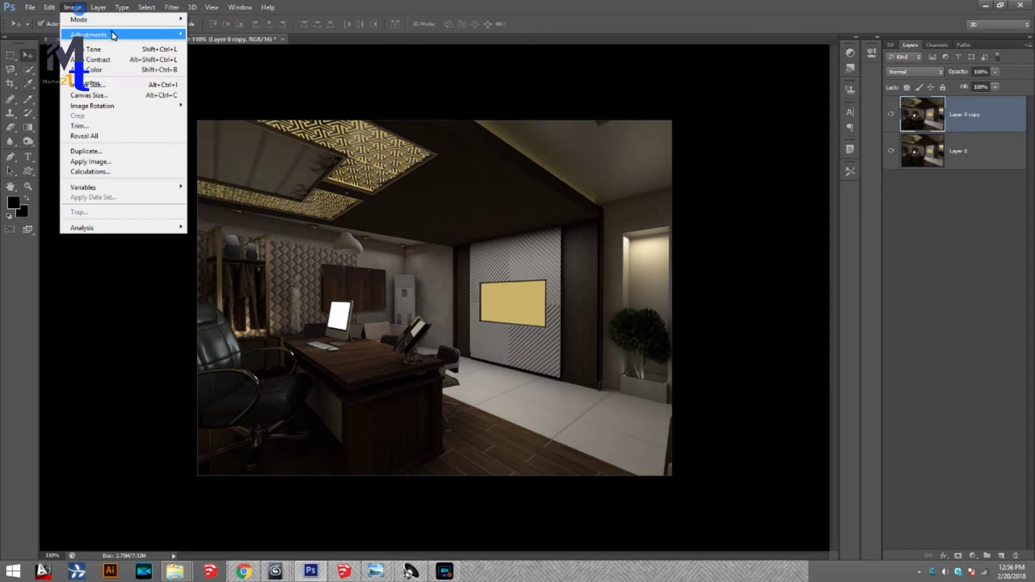
pyautogui.click(111, 33)
pyautogui.click(225, 34)
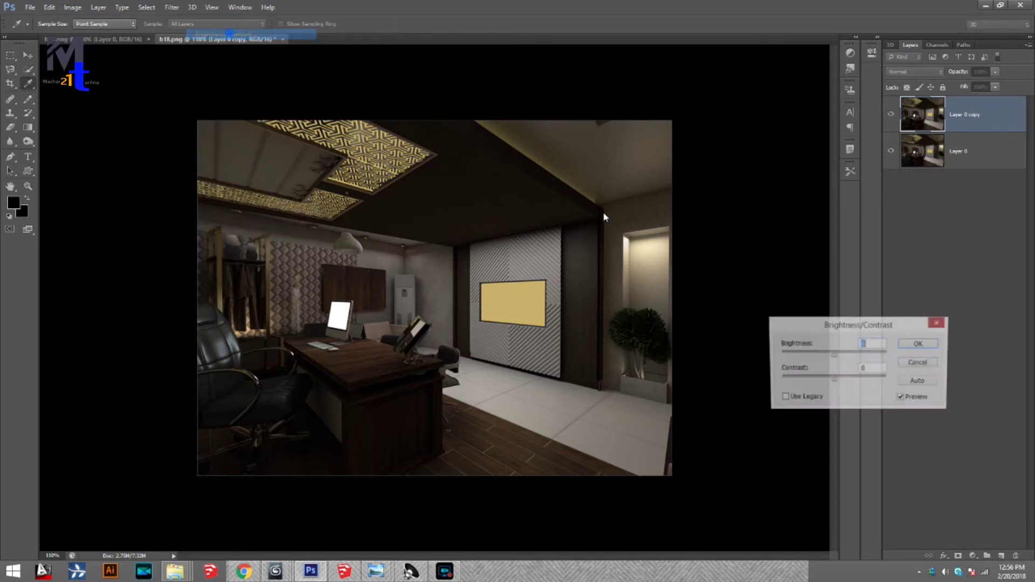
pyautogui.moveTo(834, 355); pyautogui.dragTo(861, 357)
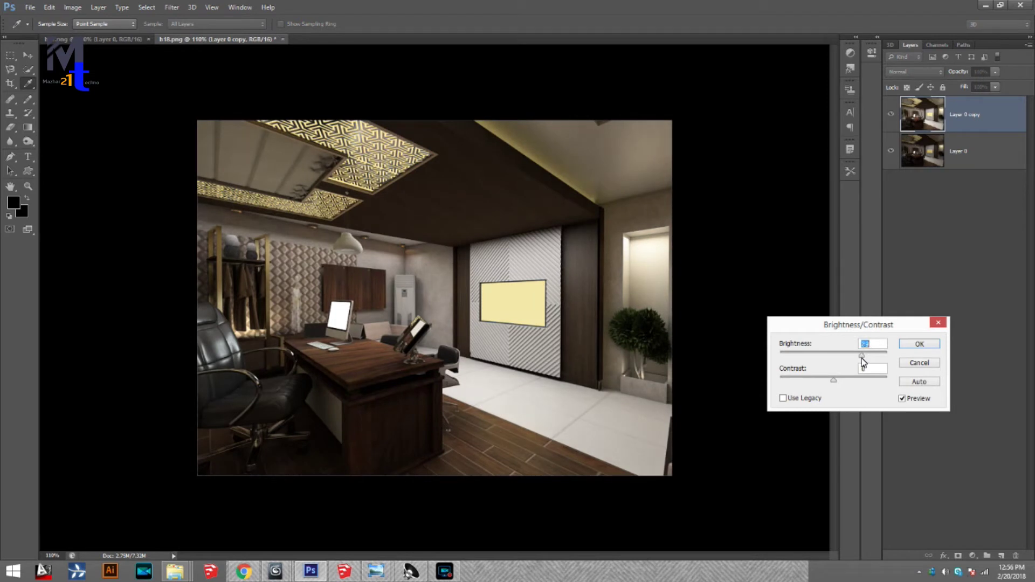
pyautogui.moveTo(835, 380); pyautogui.dragTo(846, 383)
pyautogui.moveTo(850, 386); pyautogui.dragTo(839, 387)
pyautogui.press('Return')
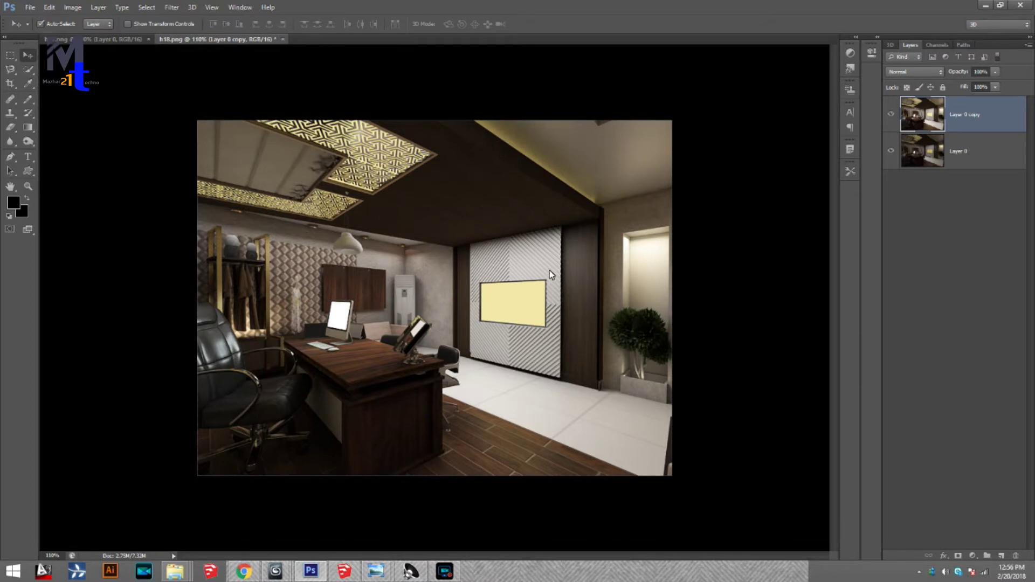
# Open the lens flare image a-0060 from the Flare Lance folder on drive D
pyautogui.hotkey('ctrl', 'o')
pyautogui.press('BackSpace')
pyautogui.press('BackSpace')
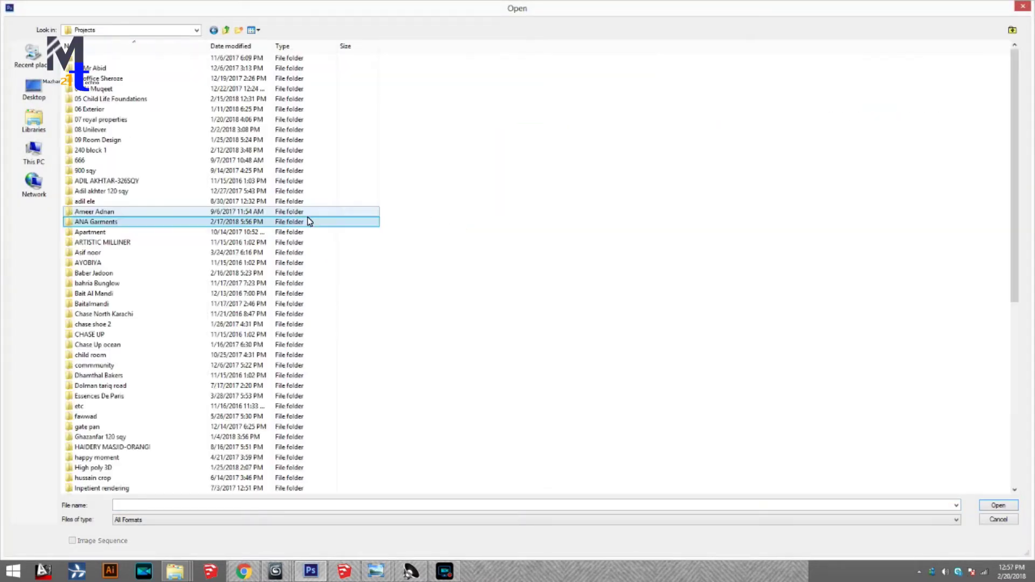
pyautogui.click(103, 242)
pyautogui.scroll(-10, 119, 242)
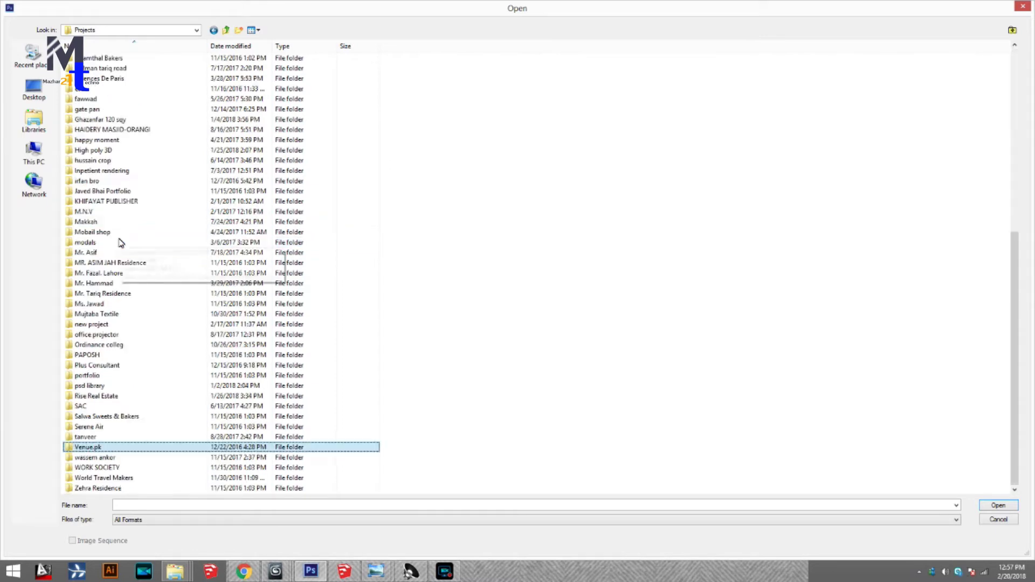
pyautogui.doubleClick(120, 242)
pyautogui.press('BackSpace')
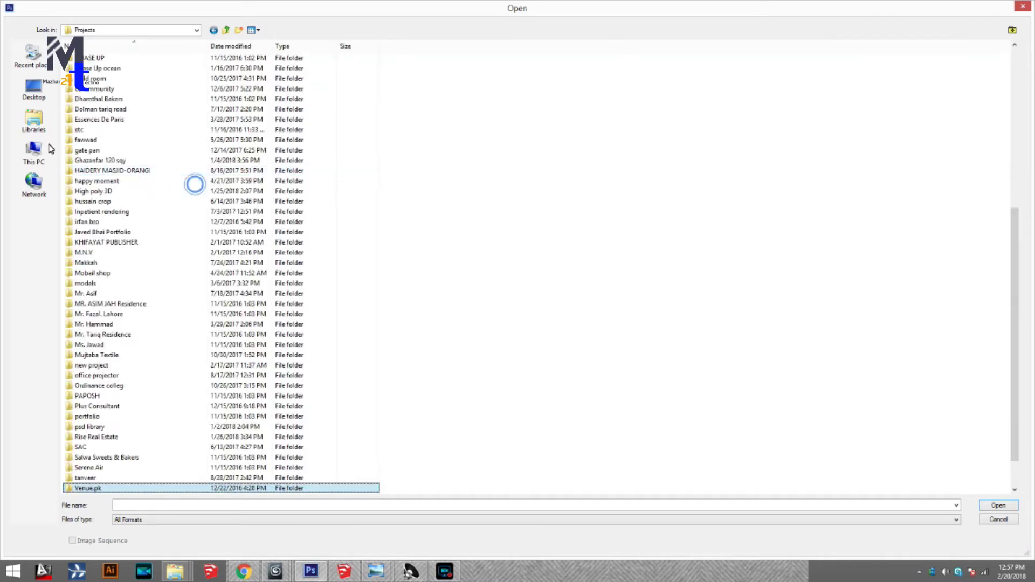
pyautogui.click(34, 152)
pyautogui.doubleClick(254, 108)
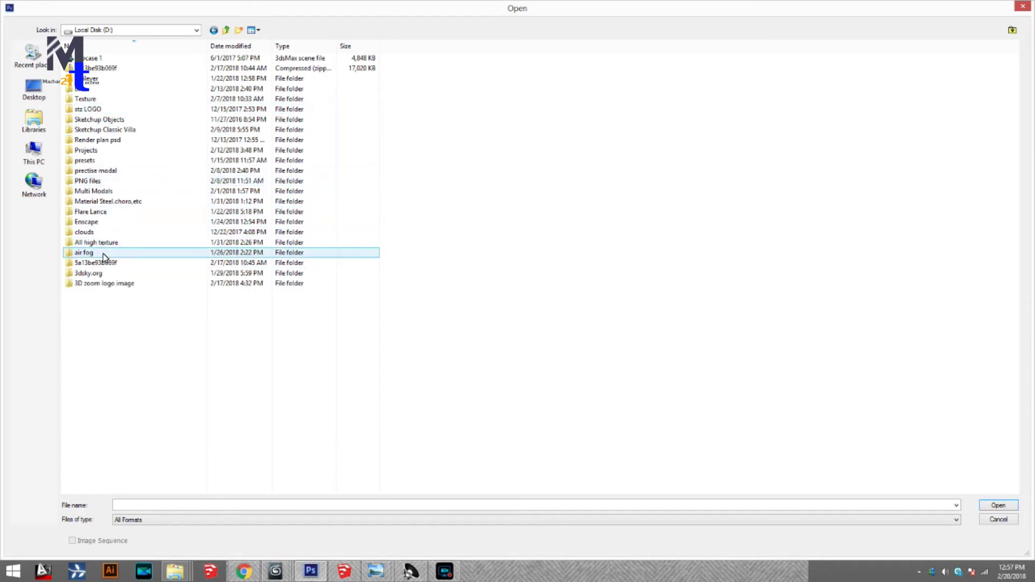
pyautogui.press('f')
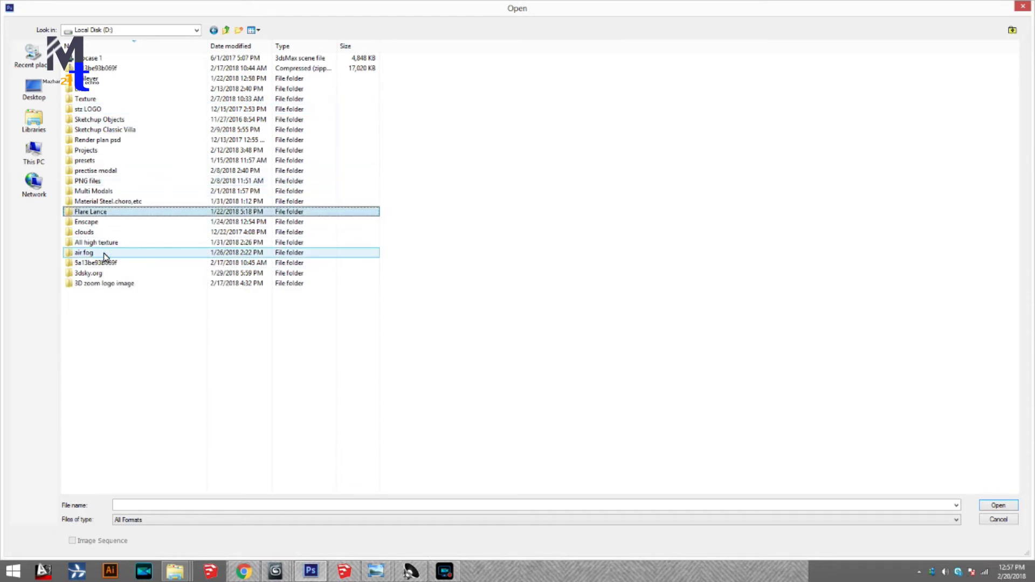
pyautogui.press('Return')
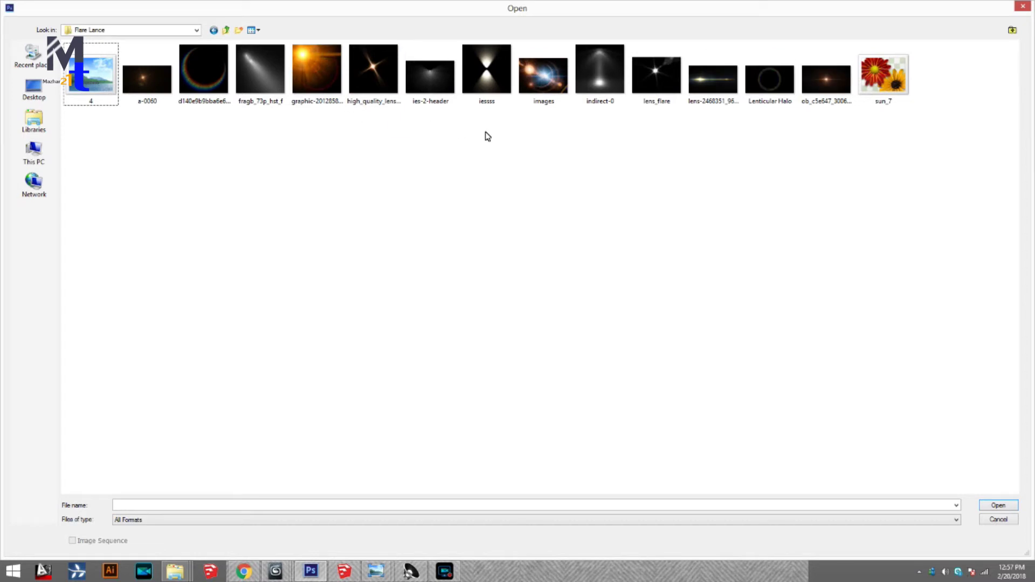
pyautogui.doubleClick(146, 92)
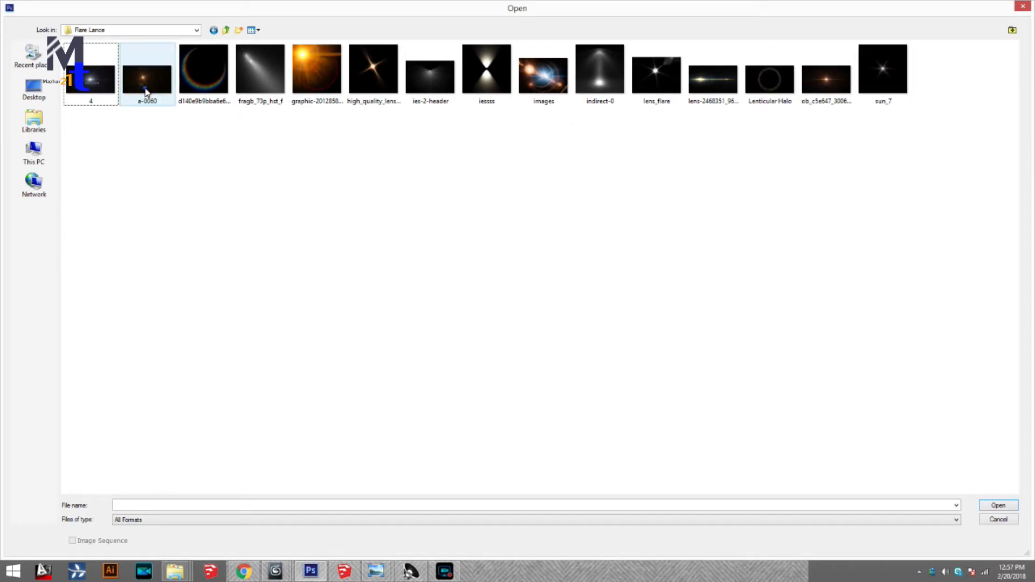
# Copy the whole flare image and paste it as a new layer into the office render
pyautogui.hotkey('ctrl', 'a')
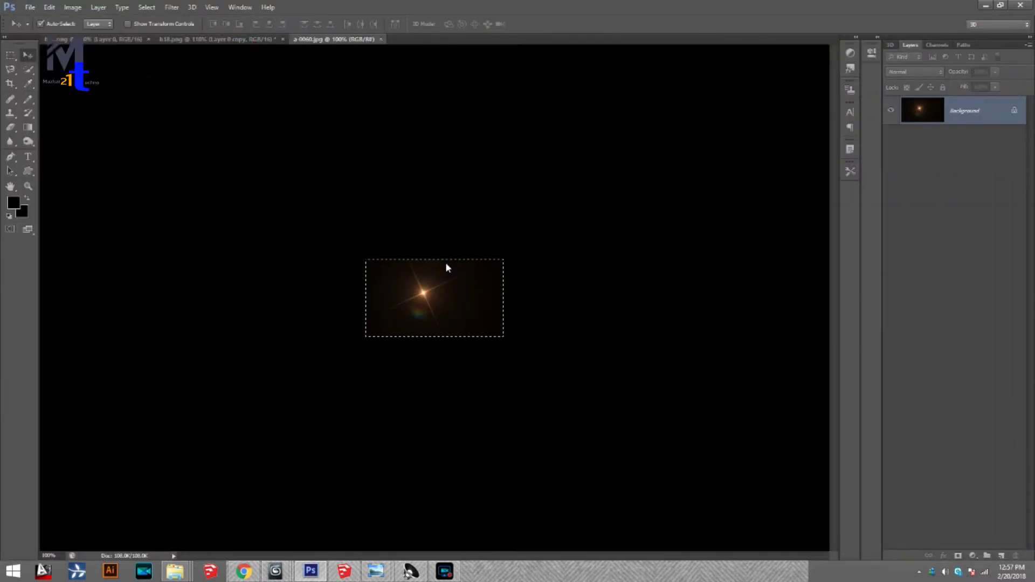
pyautogui.hotkey('ctrl', 'Tab')
pyautogui.hotkey('ctrl', 'Tab')
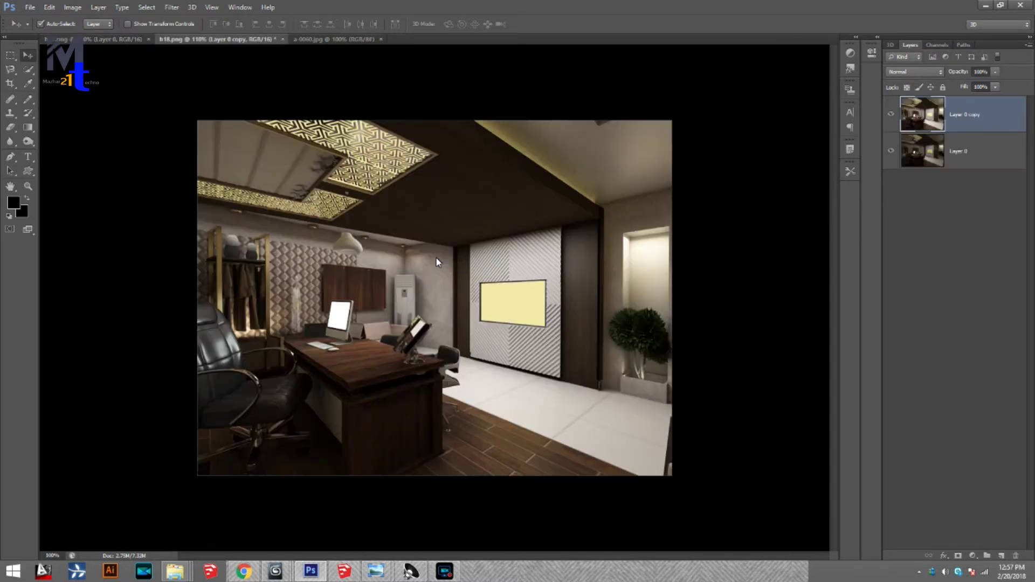
pyautogui.hotkey('ctrl', 'v')
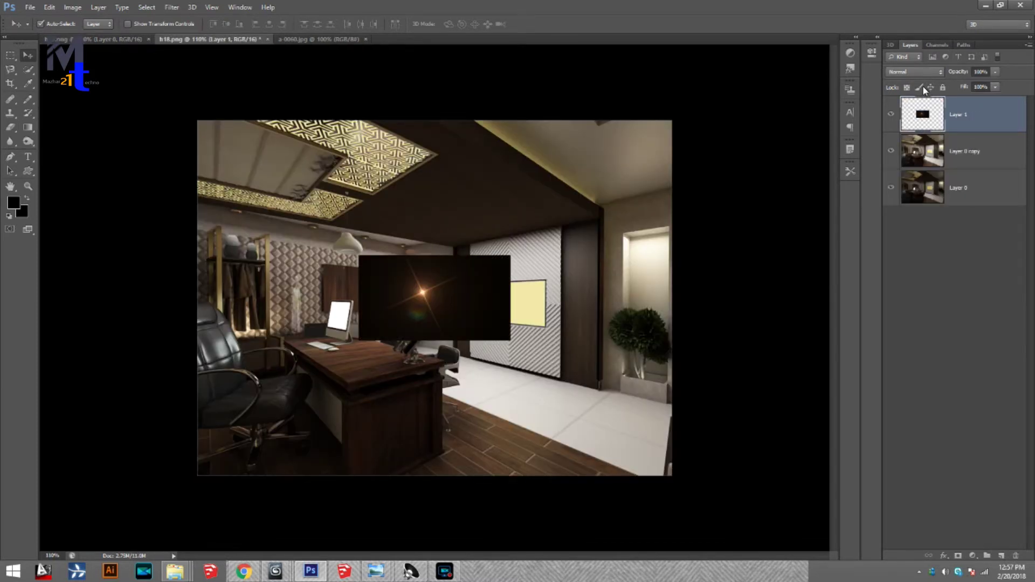
# Set the flare layer's blend mode to Screen and move the flare beside the pendant lamp under the ceiling edge
pyautogui.click(916, 72)
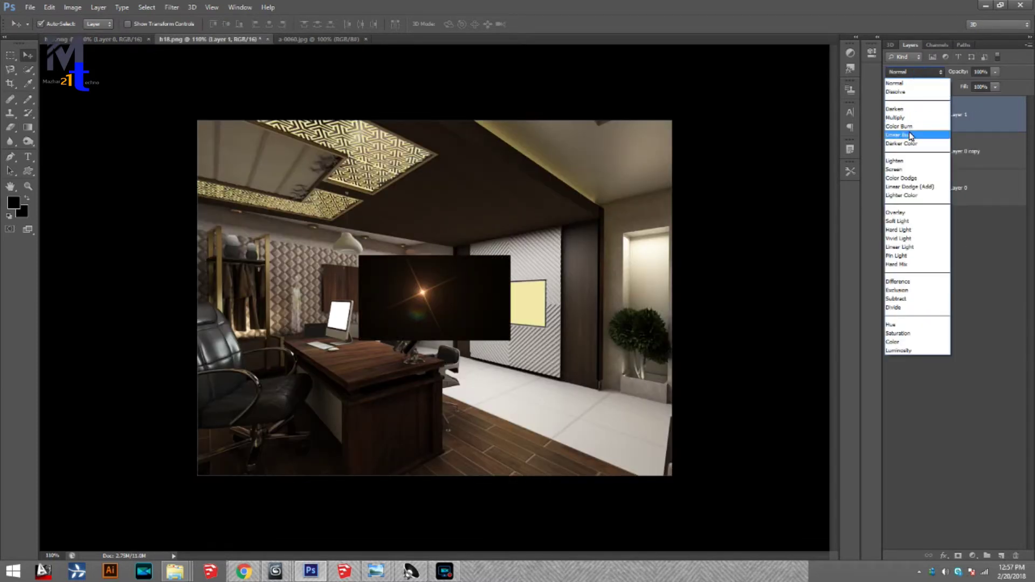
pyautogui.click(910, 169)
pyautogui.moveTo(426, 289); pyautogui.dragTo(347, 228)
# Erase the haze and long rays around the flare, reducing the eraser to 69% opacity and 50% flow for softer strokes
pyautogui.scroll(3, 346, 226)
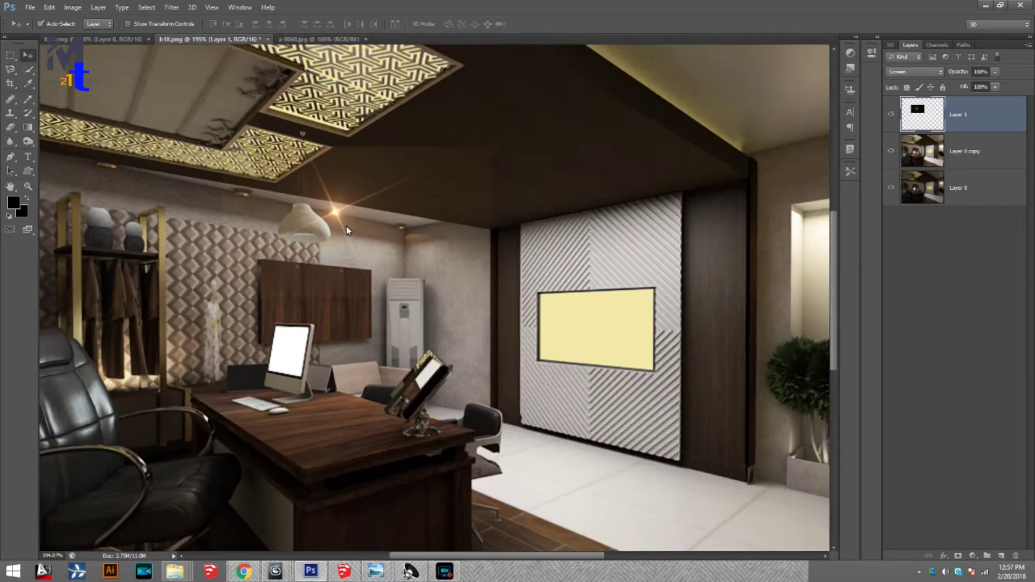
pyautogui.scroll(1, 346, 225)
pyautogui.press('e')
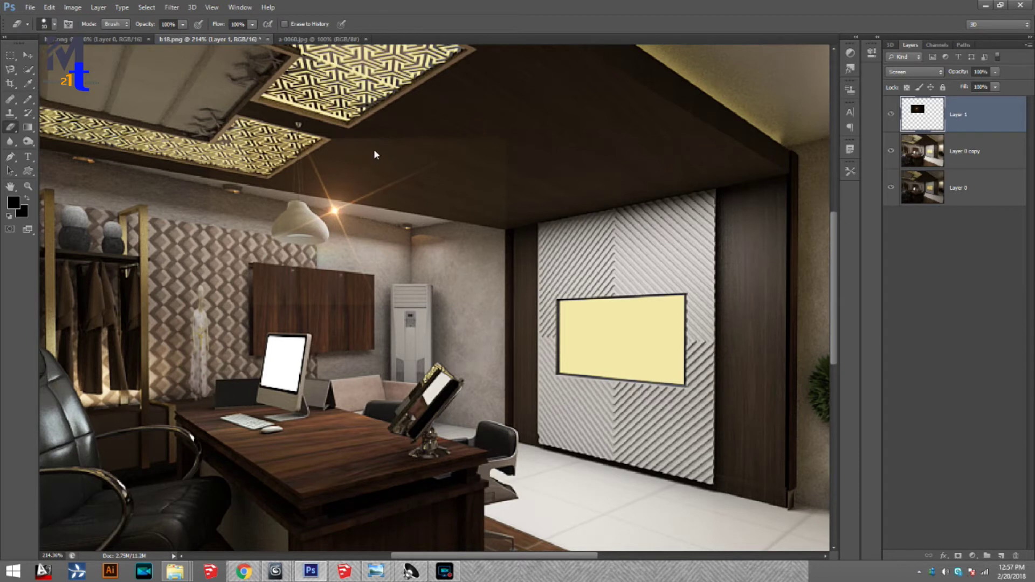
pyautogui.moveTo(349, 174); pyautogui.dragTo(443, 144)
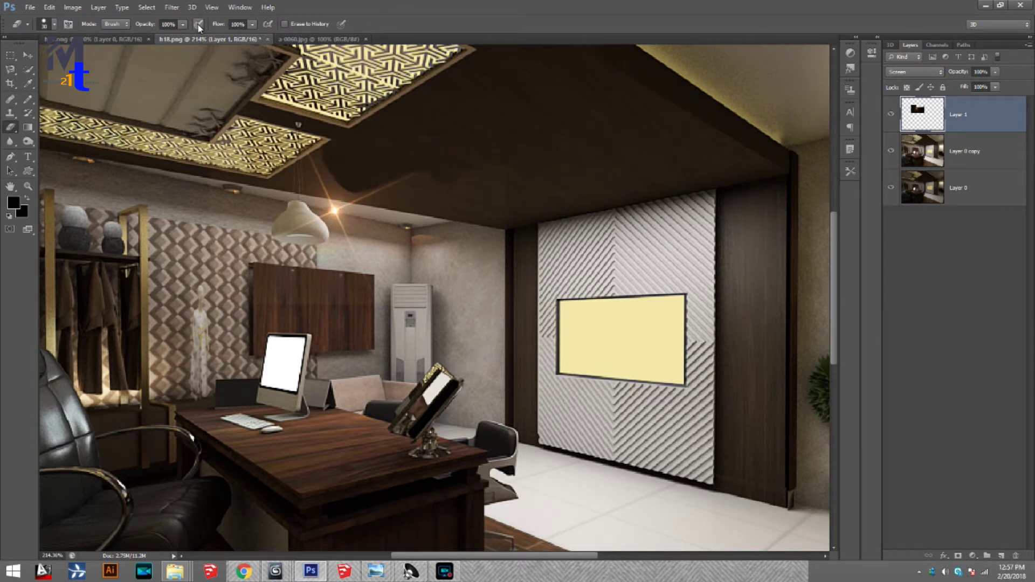
pyautogui.moveTo(222, 27); pyautogui.dragTo(132, 23)
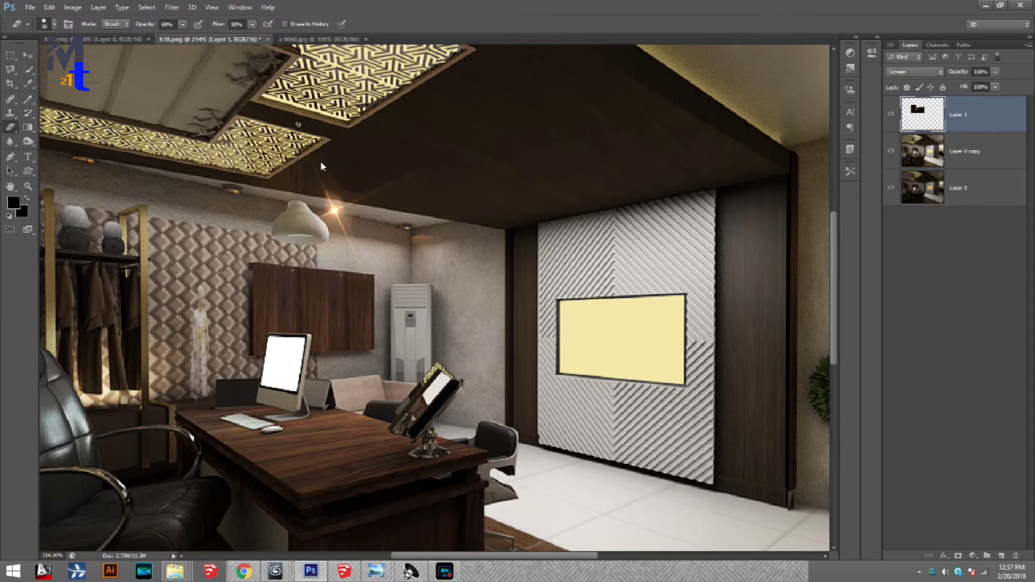
pyautogui.click(343, 187)
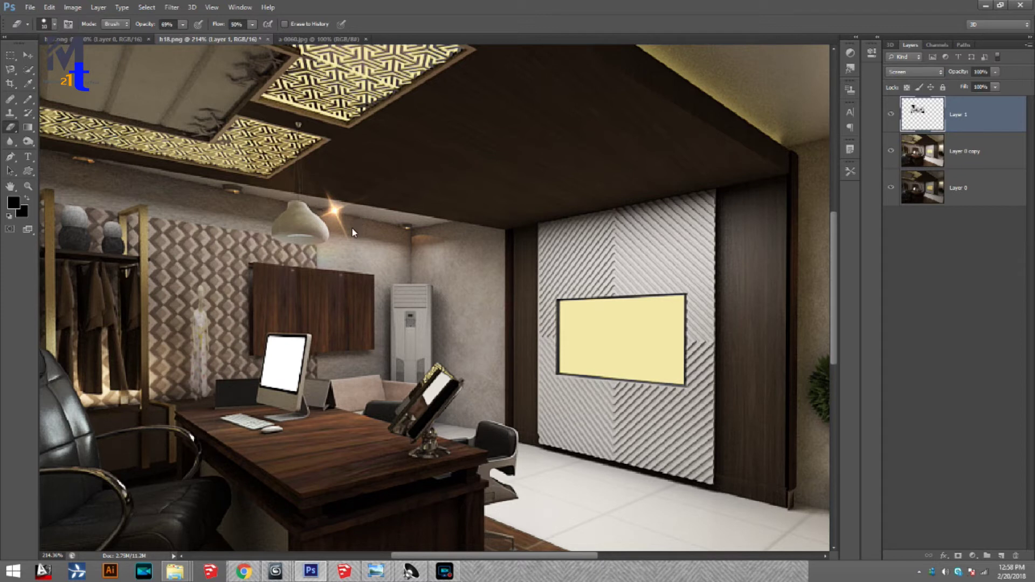
# Shrink the flare to fit the ceiling spotlight beside the pendant lamp and erase its leftover rays
pyautogui.hotkey('ctrl', 't')
pyautogui.moveTo(505, 140)
pyautogui.mouseDown()
pyautogui.moveTo(462, 173)
pyautogui.moveTo(365, 211)
pyautogui.moveTo(391, 199)
pyautogui.mouseUp()
pyautogui.press('Return')
pyautogui.press('e')
pyautogui.click(320, 171)
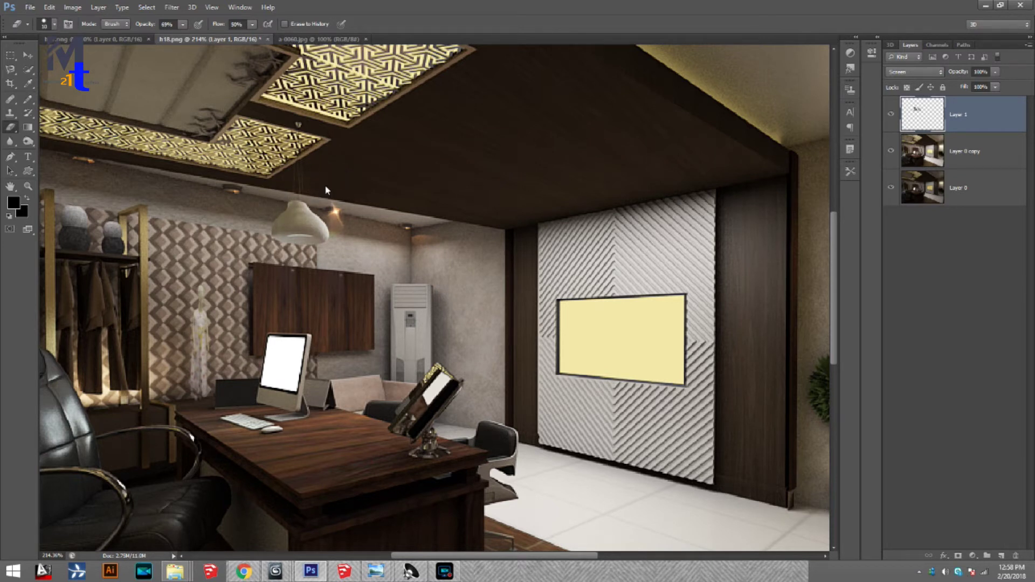
# Duplicate the flare three times and place one copy on each of the other ceiling spotlights along the wall
pyautogui.press('v')
pyautogui.moveTo(332, 212)
pyautogui.mouseDown()
pyautogui.moveTo(410, 230)
pyautogui.moveTo(232, 202)
pyautogui.moveTo(144, 170)
pyautogui.mouseUp()
pyautogui.hscroll(-3, 317, 284)
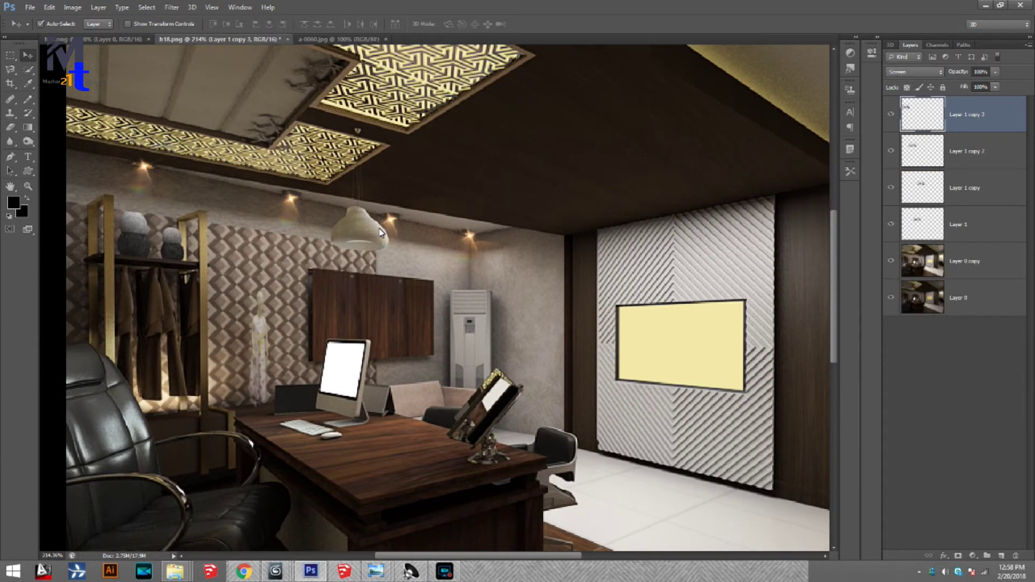
pyautogui.moveTo(380, 221); pyautogui.dragTo(391, 288)
pyautogui.scroll(-2, 416, 249)
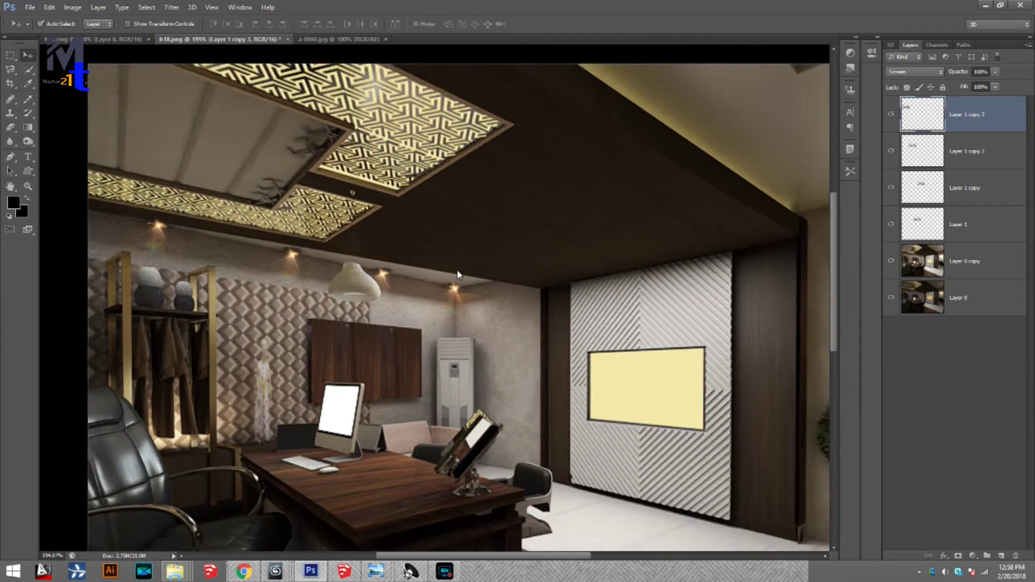
# On the Layer 0 copy layer, outline the clean ceiling panel between the two beams with the Polygonal Lasso
pyautogui.scroll(5, 286, 157)
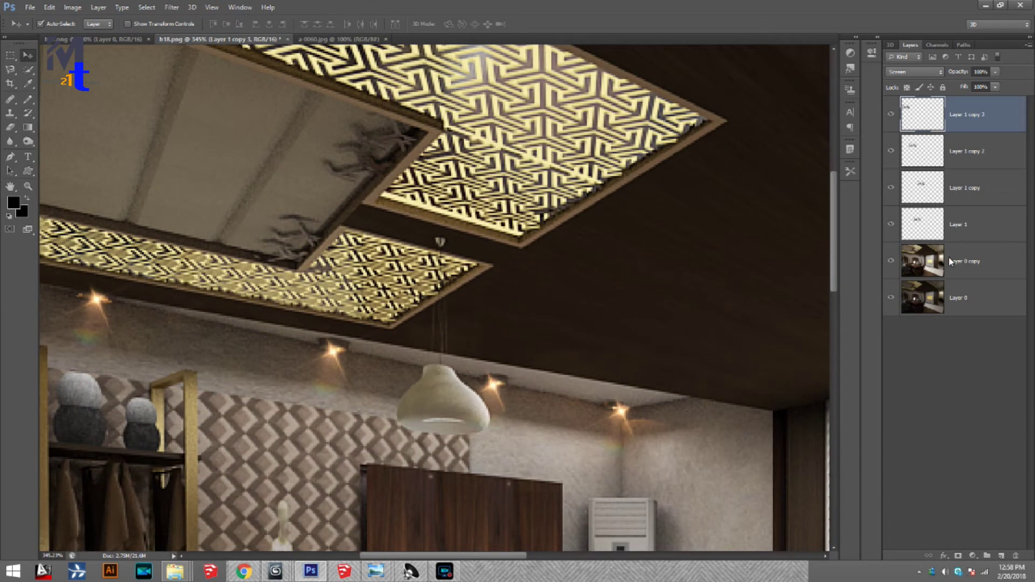
pyautogui.click(953, 262)
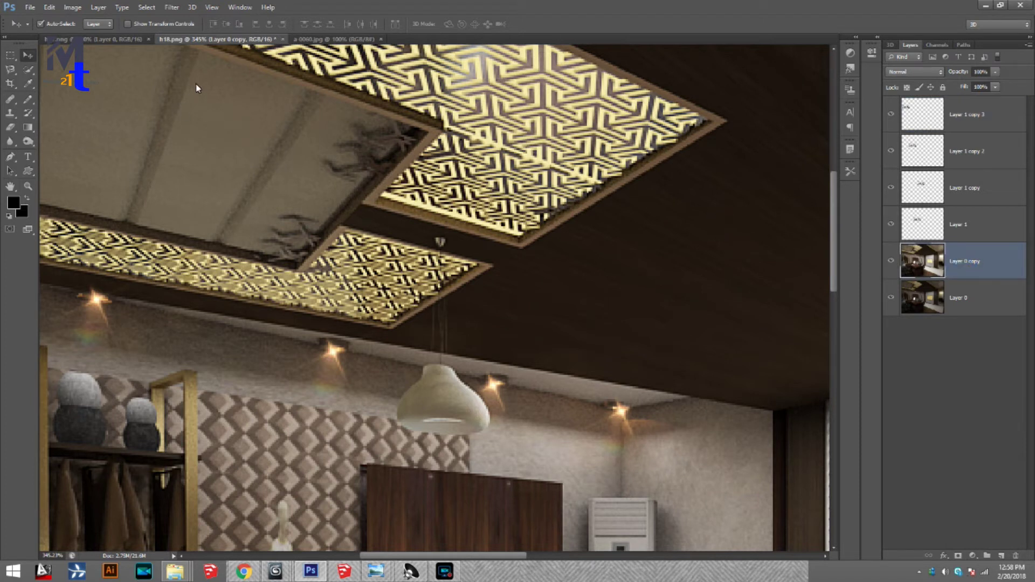
pyautogui.press('l')
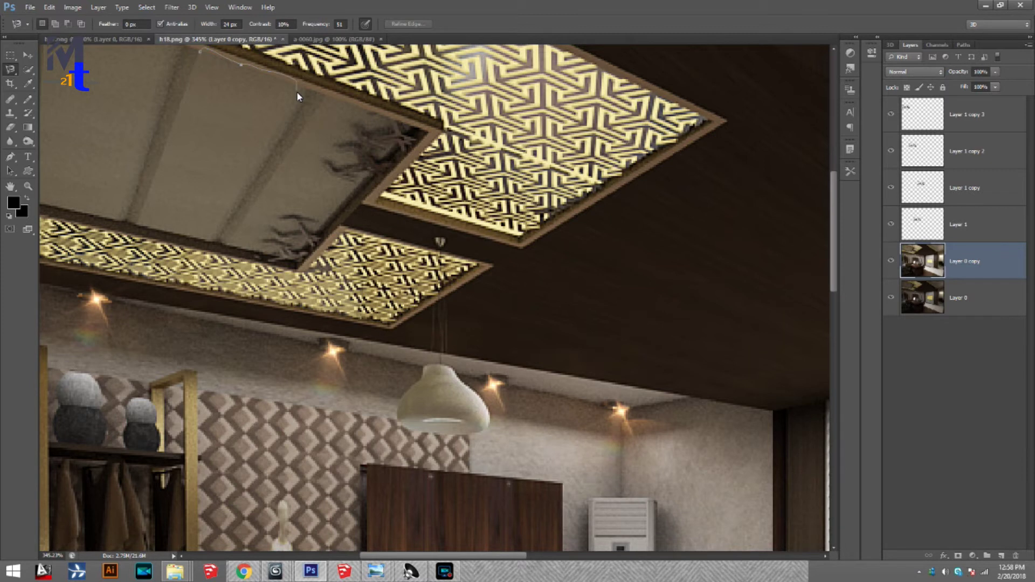
pyautogui.rightClick(10, 70)
pyautogui.click(48, 81)
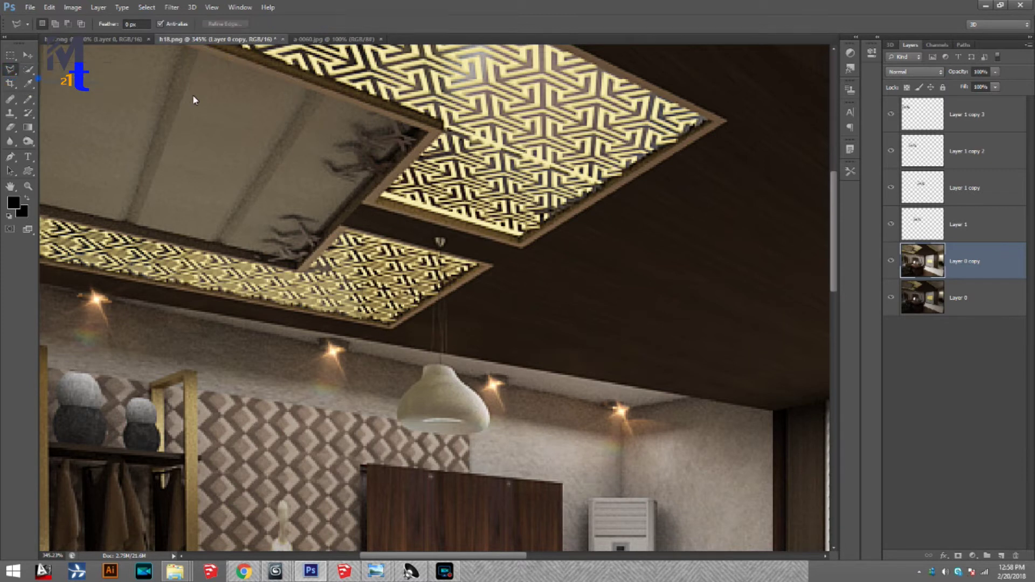
pyautogui.click(199, 51)
pyautogui.click(306, 91)
pyautogui.click(210, 241)
pyautogui.click(138, 224)
pyautogui.click(201, 53)
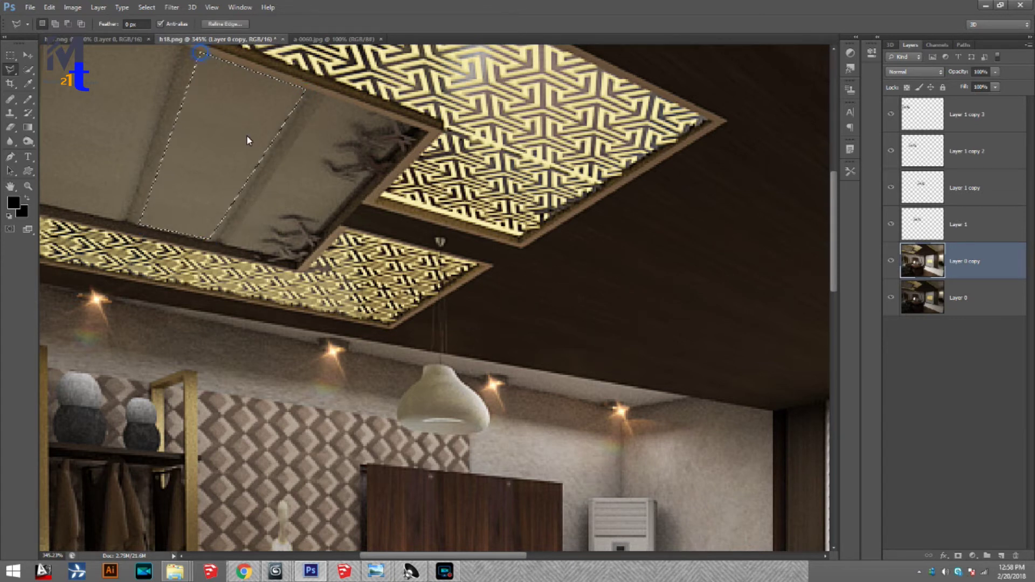
# Copy the selected ceiling panel to a new layer and move it over the neighbouring panel with the dark branch-like marks
pyautogui.hotkey('ctrl', 'j')
pyautogui.press('v')
pyautogui.moveTo(239, 142); pyautogui.dragTo(362, 188)
# Distort the copied panel's corners so it fits the ceiling frame's perspective and covers the dark marks
pyautogui.hotkey('ctrl', 't')
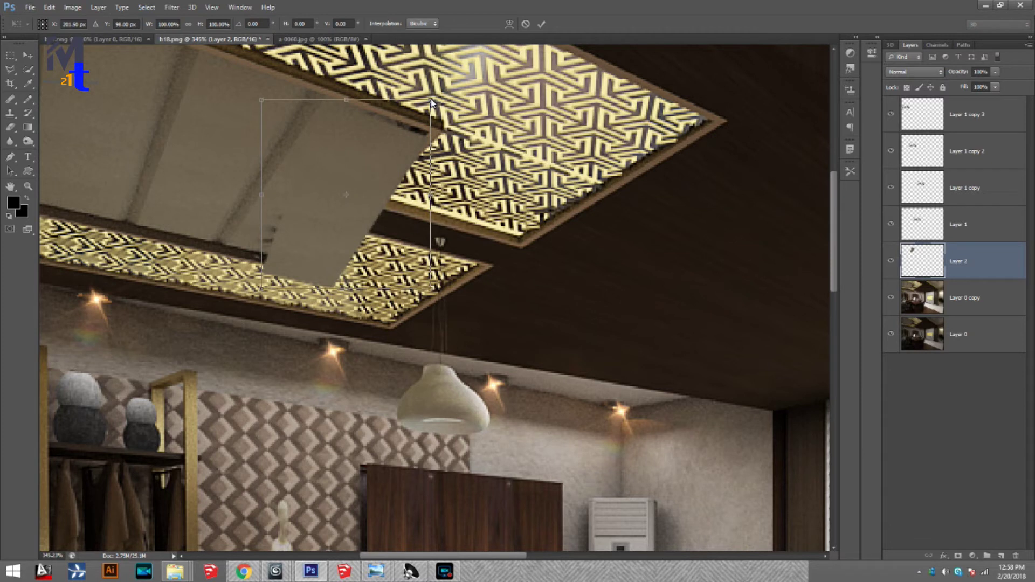
pyautogui.moveTo(430, 102); pyautogui.dragTo(427, 95)
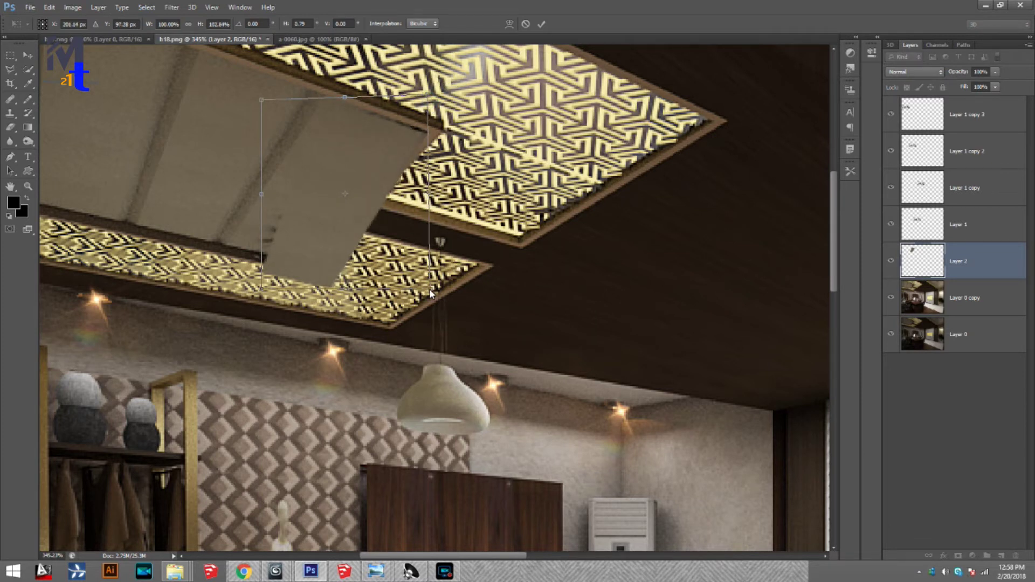
pyautogui.moveTo(259, 293); pyautogui.dragTo(217, 259)
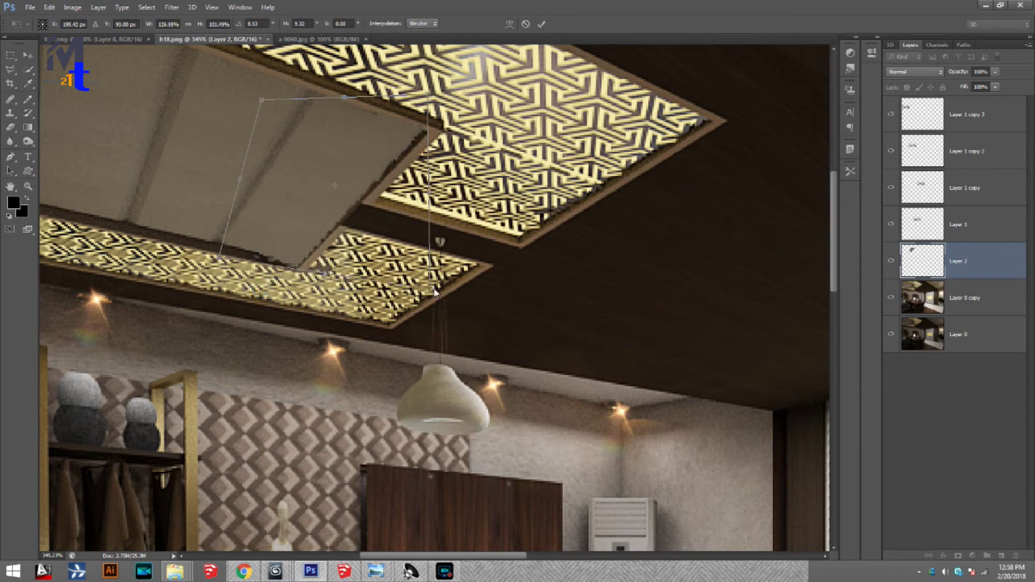
pyautogui.moveTo(431, 291); pyautogui.dragTo(419, 273)
pyautogui.moveTo(426, 99); pyautogui.dragTo(432, 105)
pyautogui.press('Return')
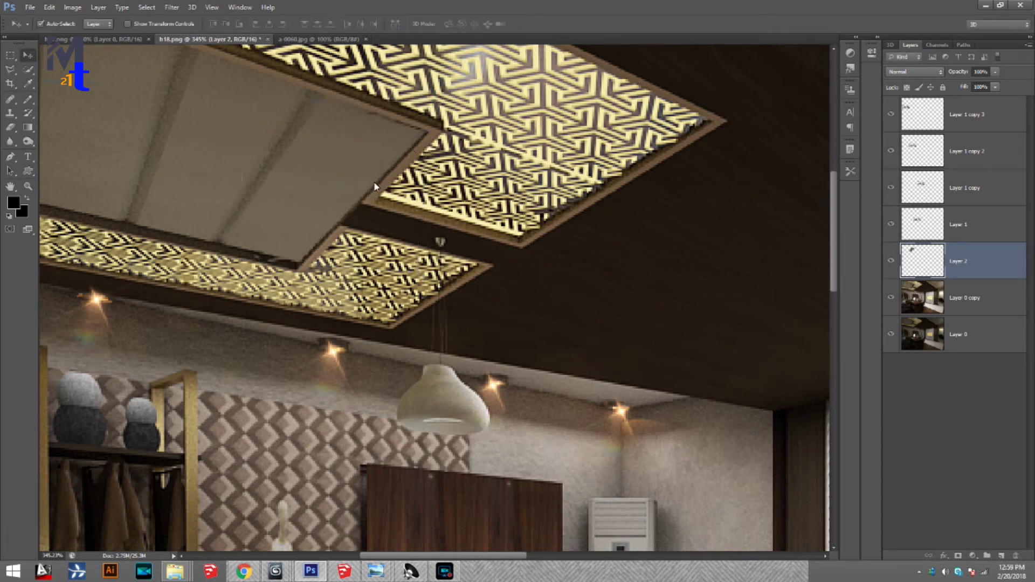
# Outline the blank yellow TV screen on the Layer 0 copy layer with straight edges and copy it to a new layer
pyautogui.press('z')
pyautogui.rightClick(300, 209)
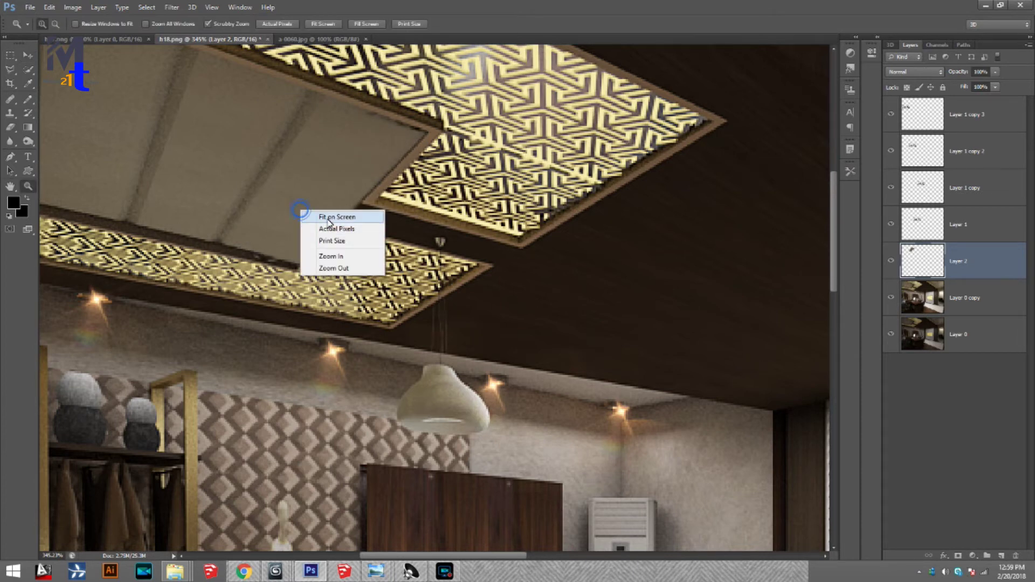
pyautogui.click(326, 215)
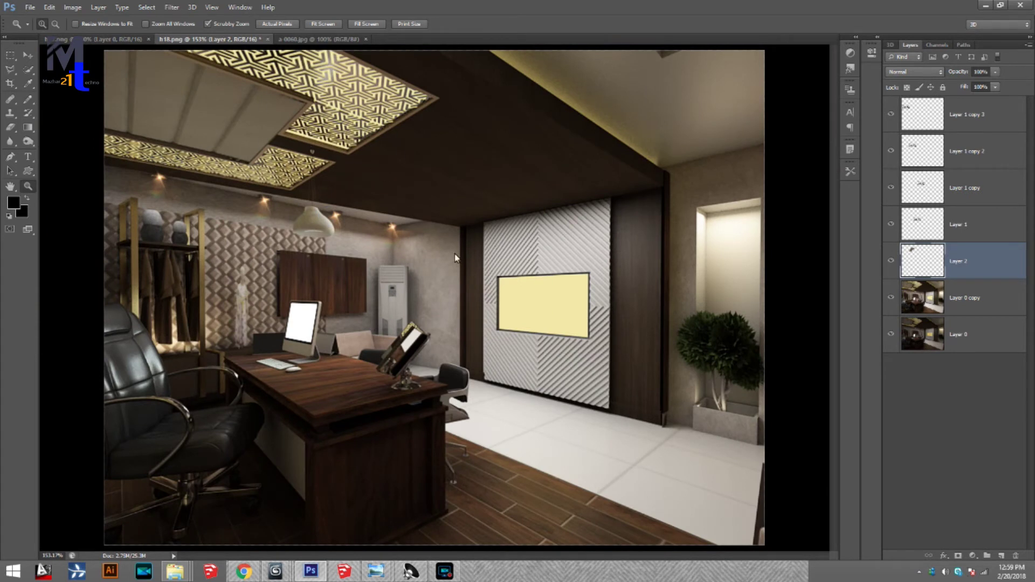
pyautogui.click(970, 300)
pyautogui.moveTo(558, 283); pyautogui.dragTo(546, 290)
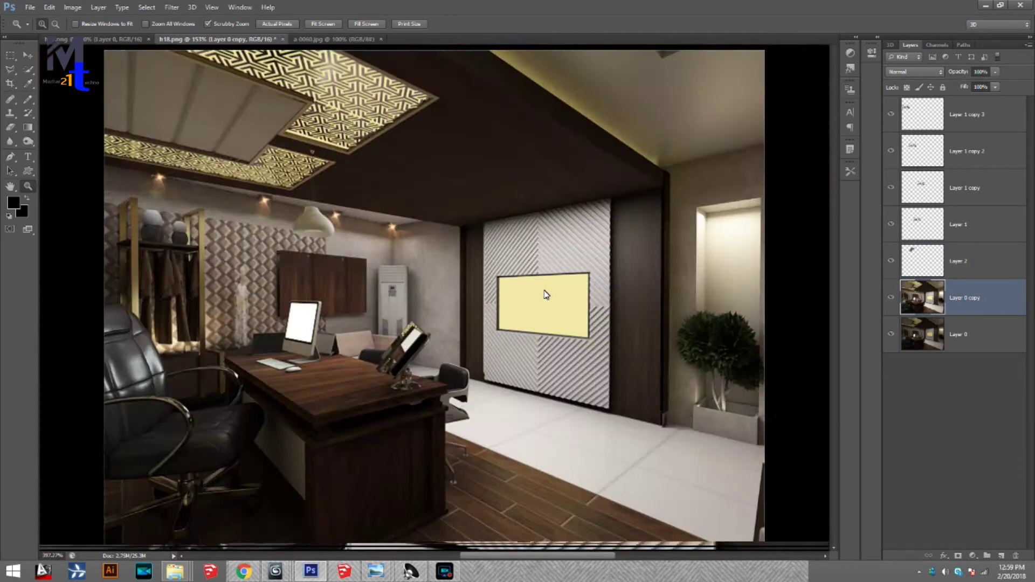
pyautogui.press('l')
pyautogui.click(429, 267)
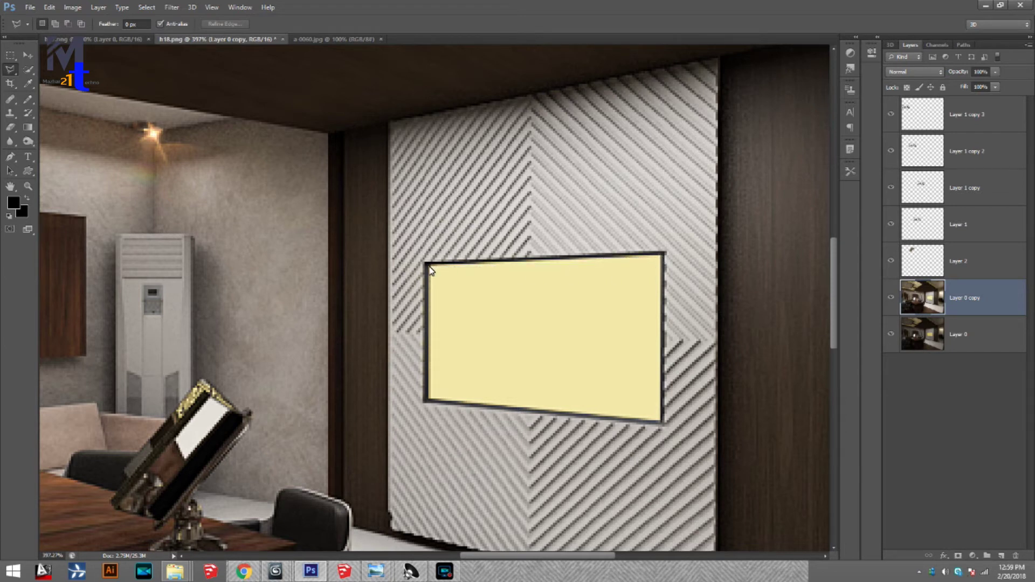
pyautogui.click(661, 255)
pyautogui.click(661, 422)
pyautogui.click(428, 402)
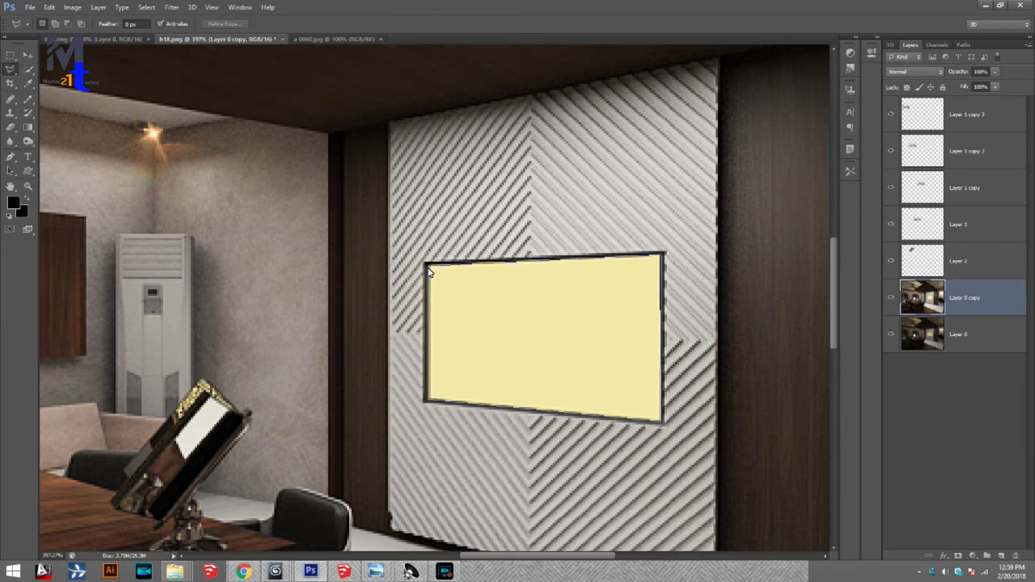
pyautogui.click(429, 266)
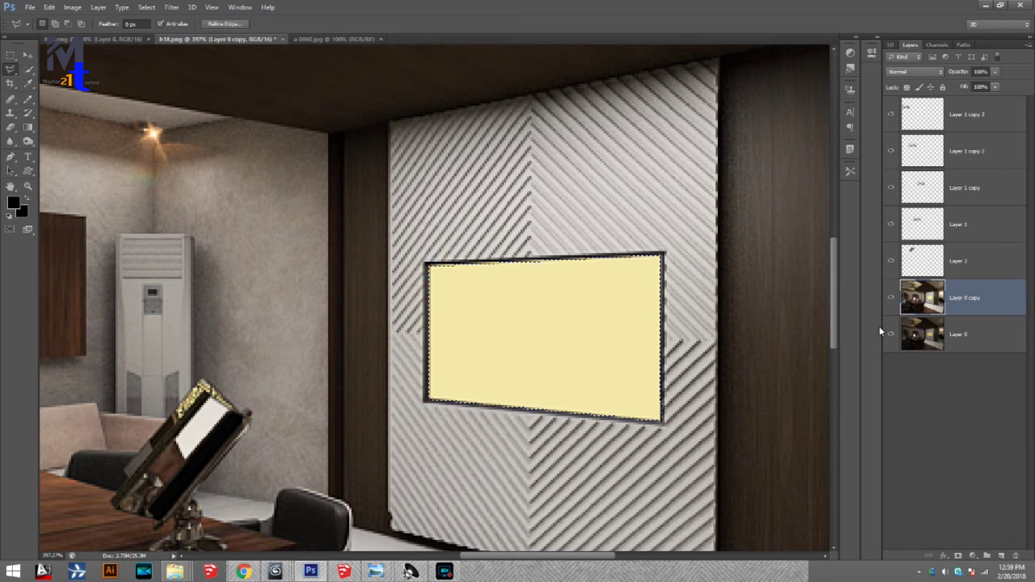
pyautogui.hotkey('ctrl', 'j')
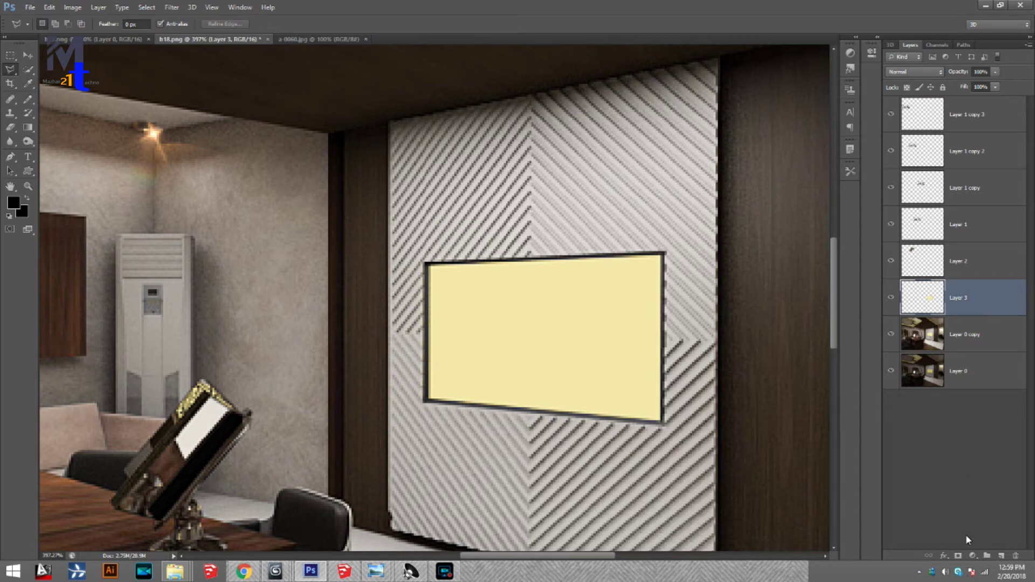
# Open the Windows-Vista-product-key-crack image from the project's texture folder on drive D
pyautogui.hotkey('ctrl', 'o')
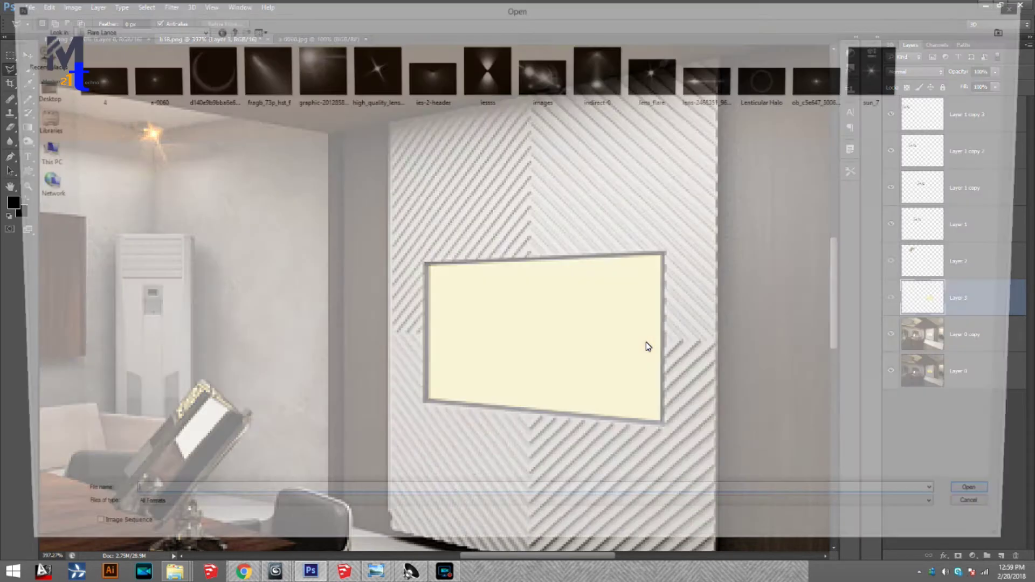
pyautogui.press('BackSpace')
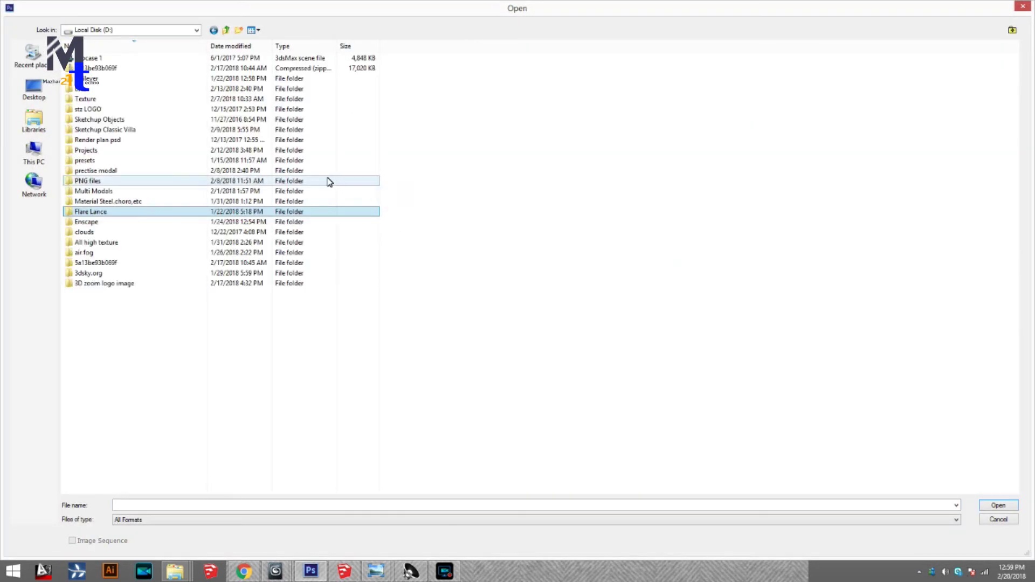
pyautogui.press('BackSpace')
pyautogui.doubleClick(260, 118)
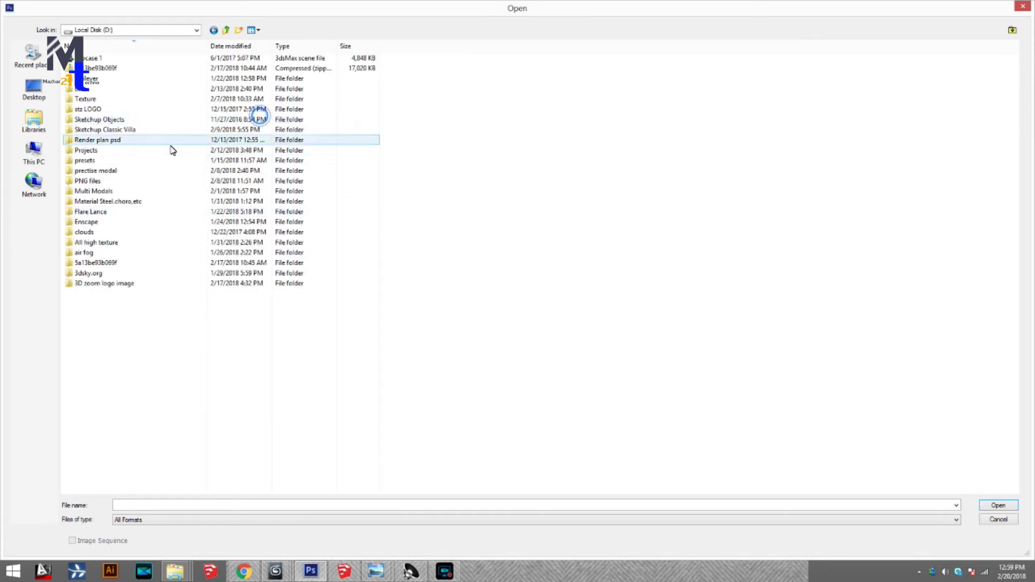
pyautogui.doubleClick(107, 153)
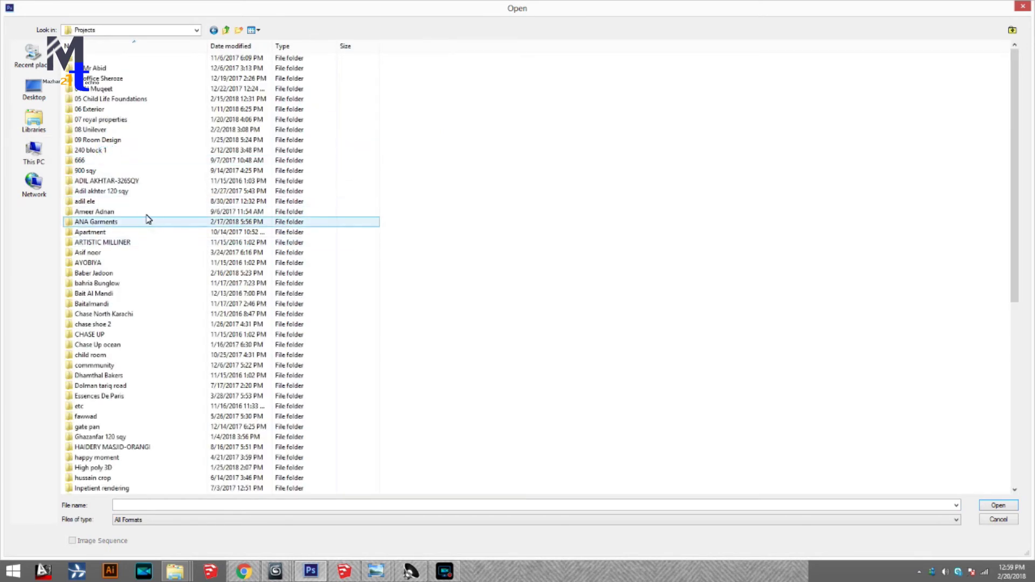
pyautogui.scroll(-2, 132, 264)
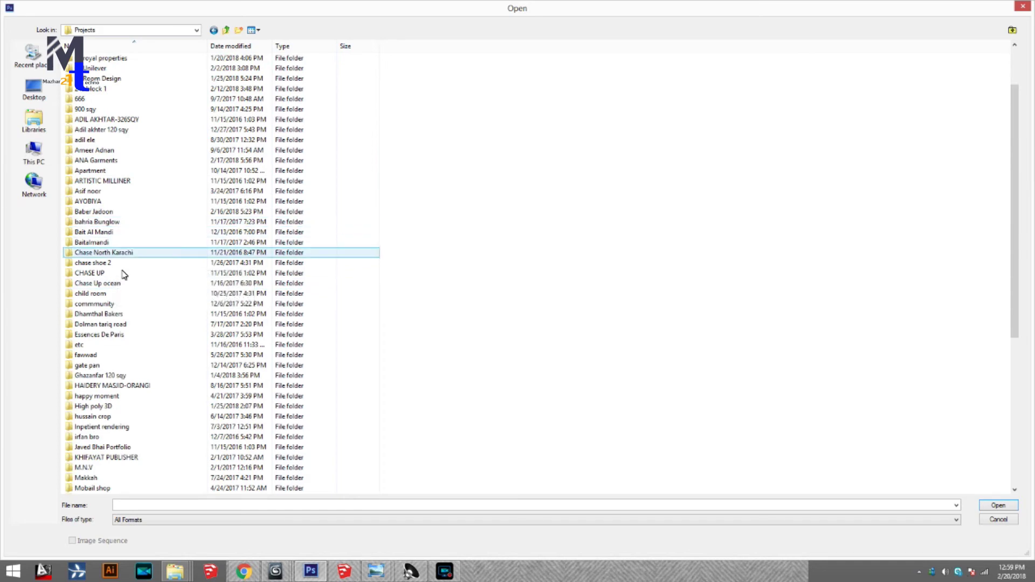
pyautogui.scroll(1, 90, 150)
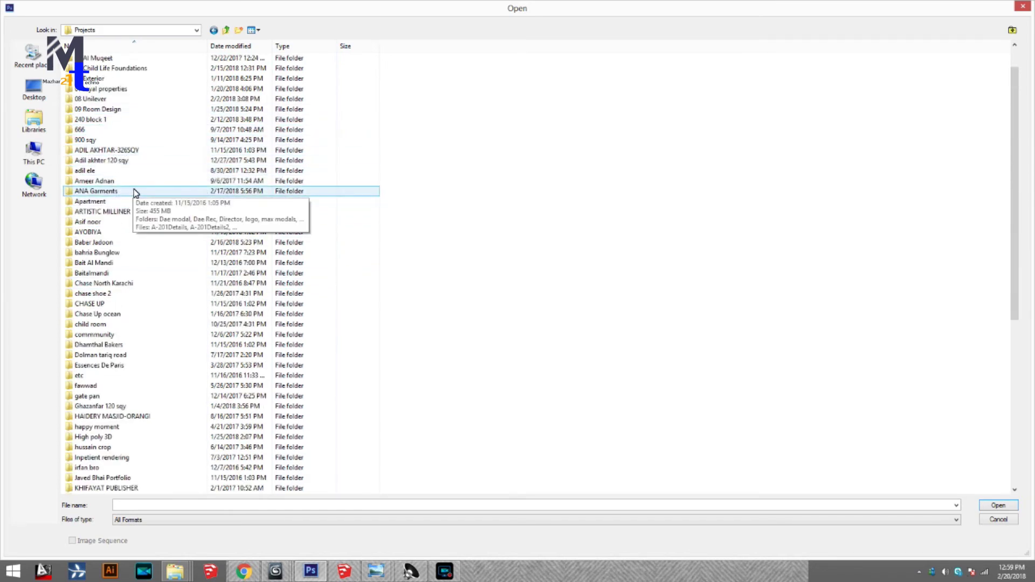
pyautogui.scroll(-12, 128, 194)
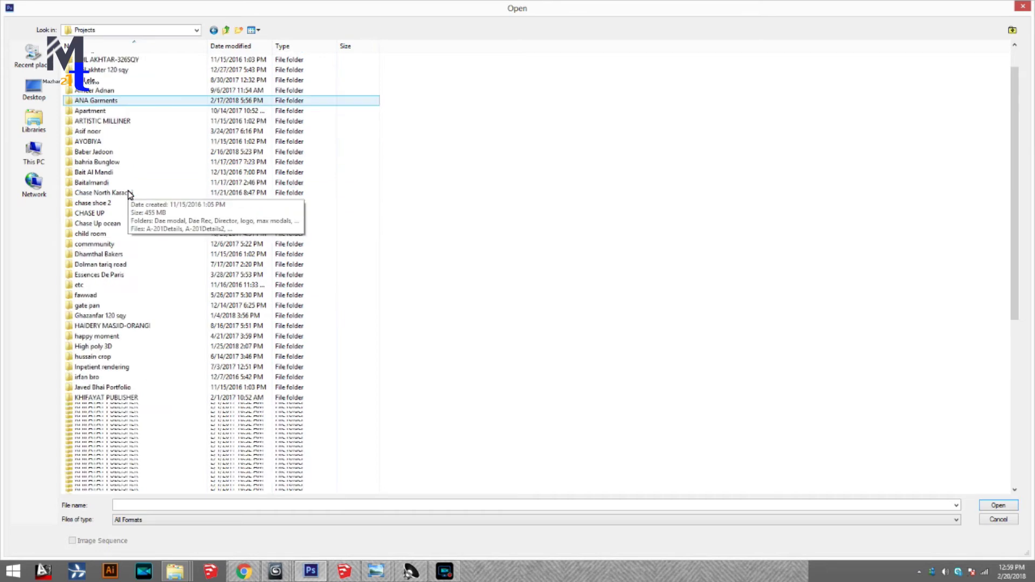
pyautogui.doubleClick(129, 195)
pyautogui.doubleClick(108, 130)
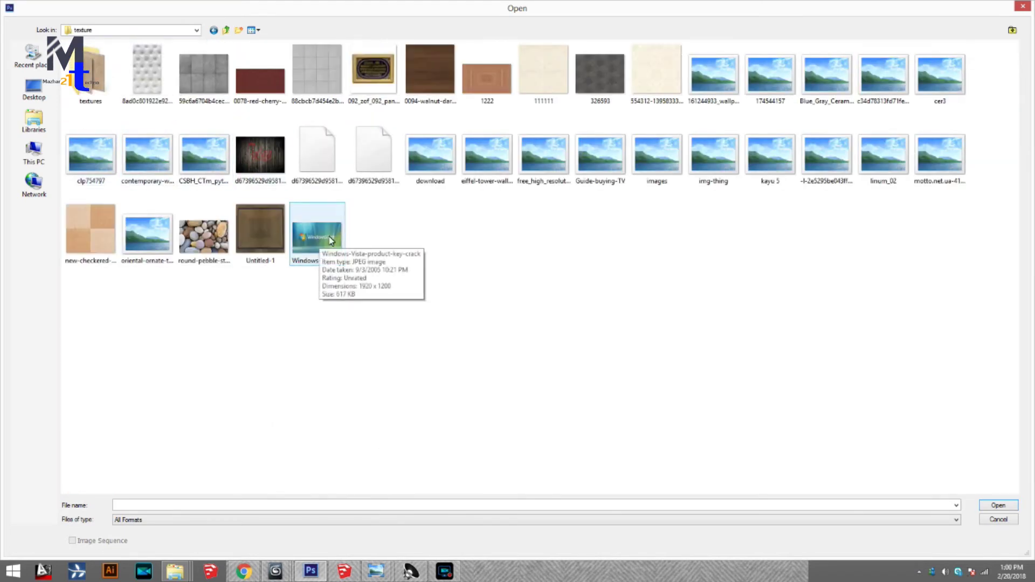
pyautogui.doubleClick(331, 241)
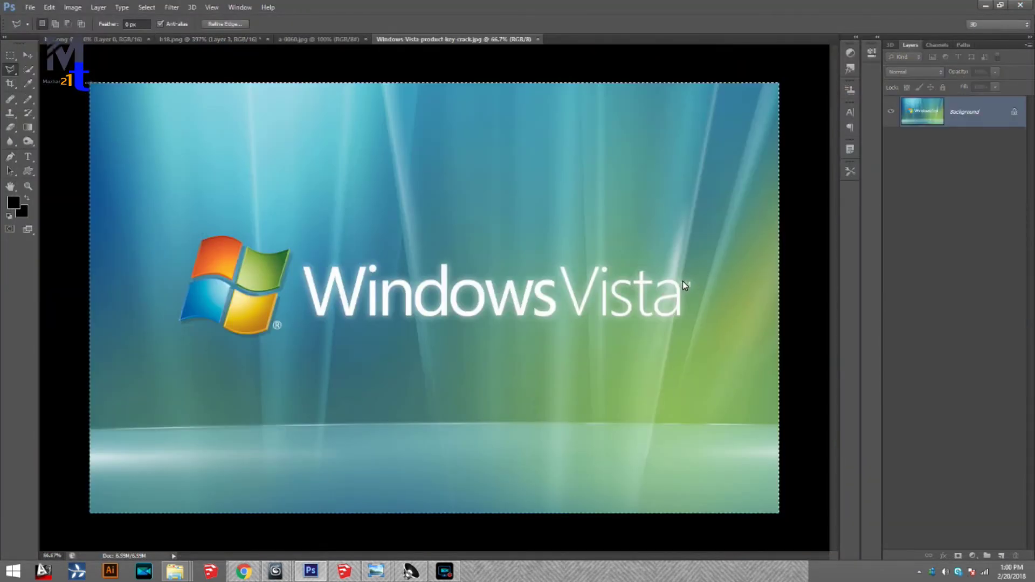
# Copy the whole Windows Vista image and paste it as a new layer into the h18.png office render
pyautogui.hotkey('ctrl', 'Tab')
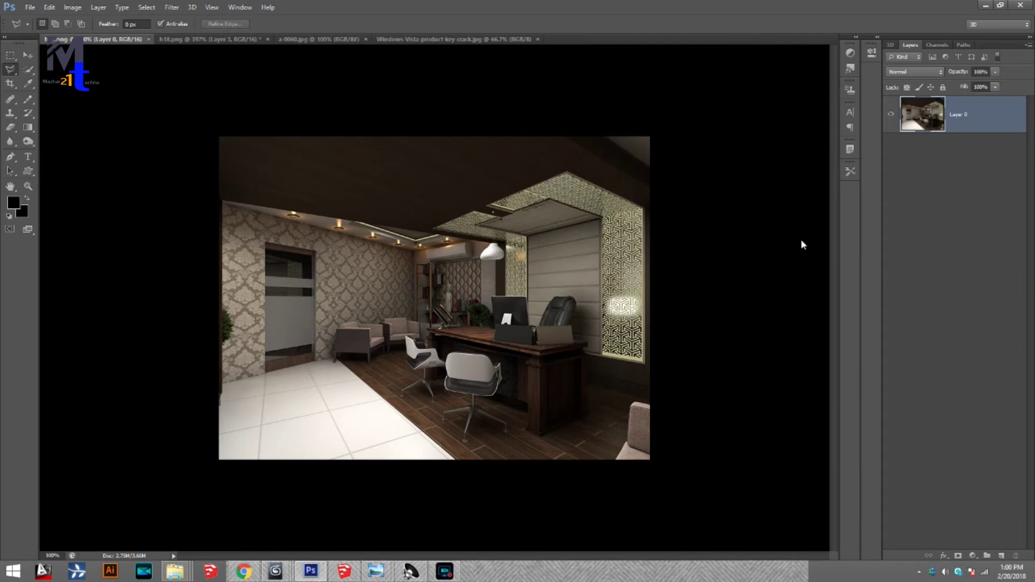
pyautogui.hotkey('ctrl', 'Tab')
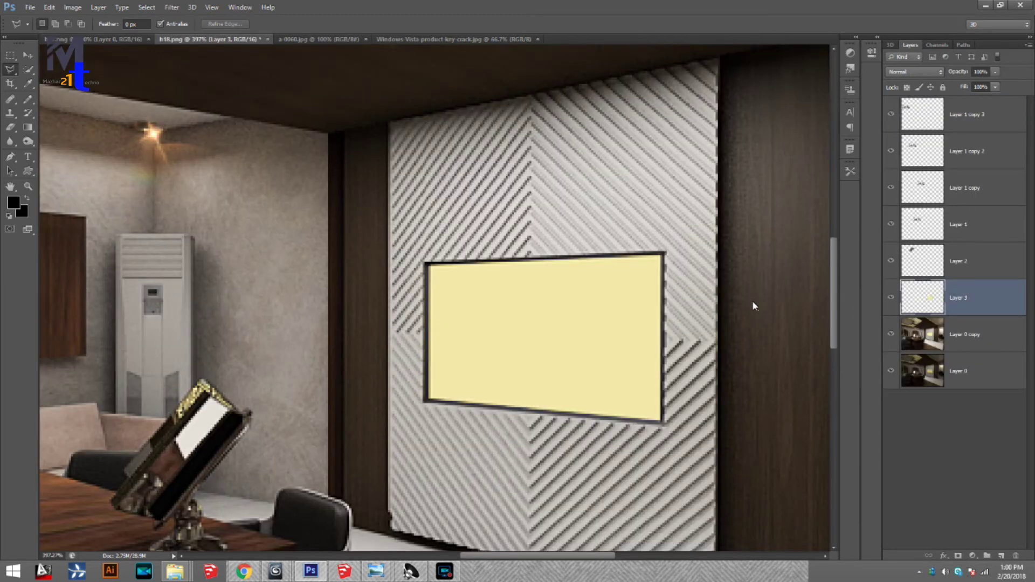
pyautogui.hotkey('ctrl', 'v')
pyautogui.scroll(-5, 631, 273)
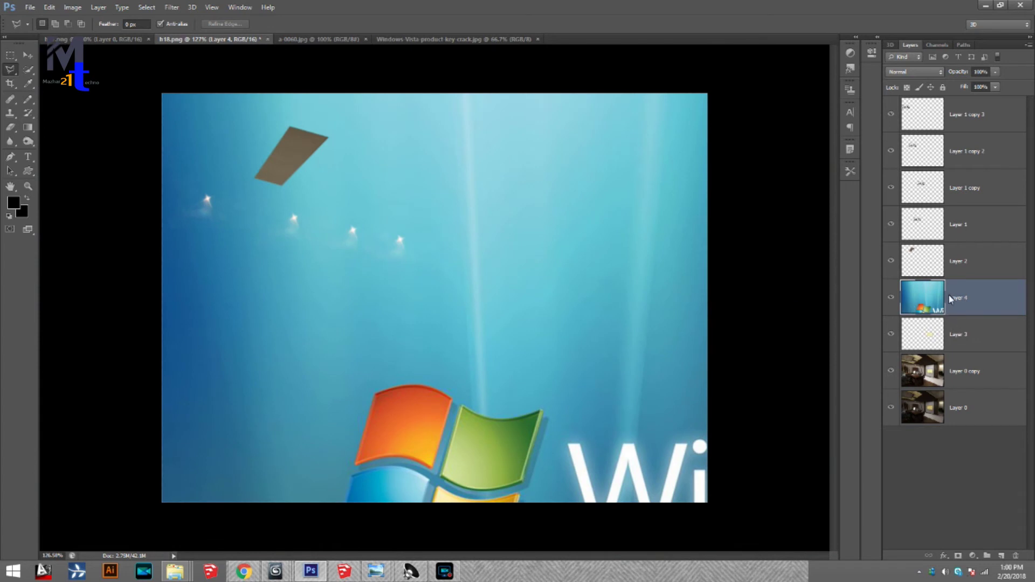
# Try to clip the TV screen layer to the Windows image placed beneath it, and return the image above that layer
pyautogui.moveTo(966, 308); pyautogui.dragTo(961, 351)
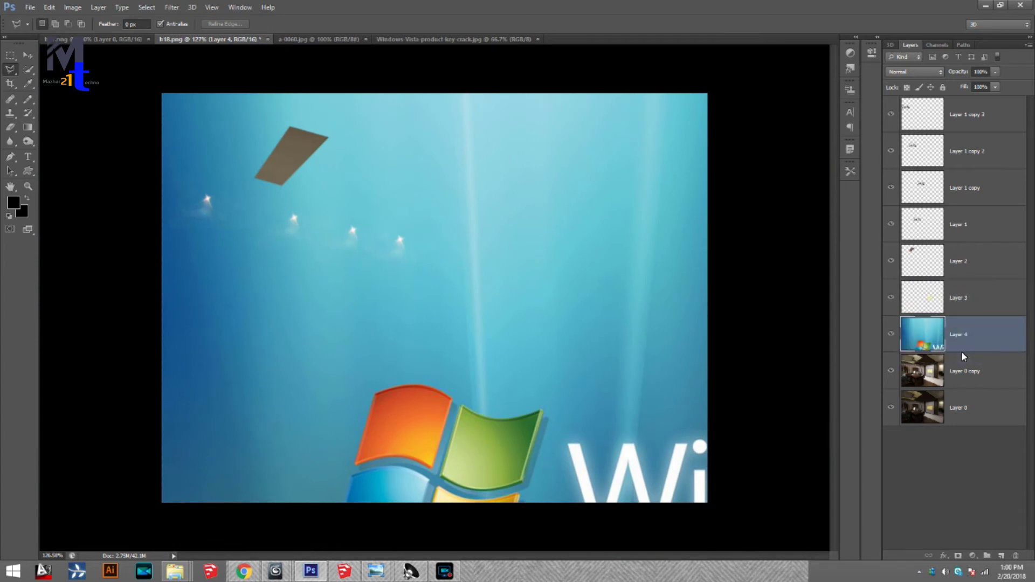
pyautogui.click(967, 300)
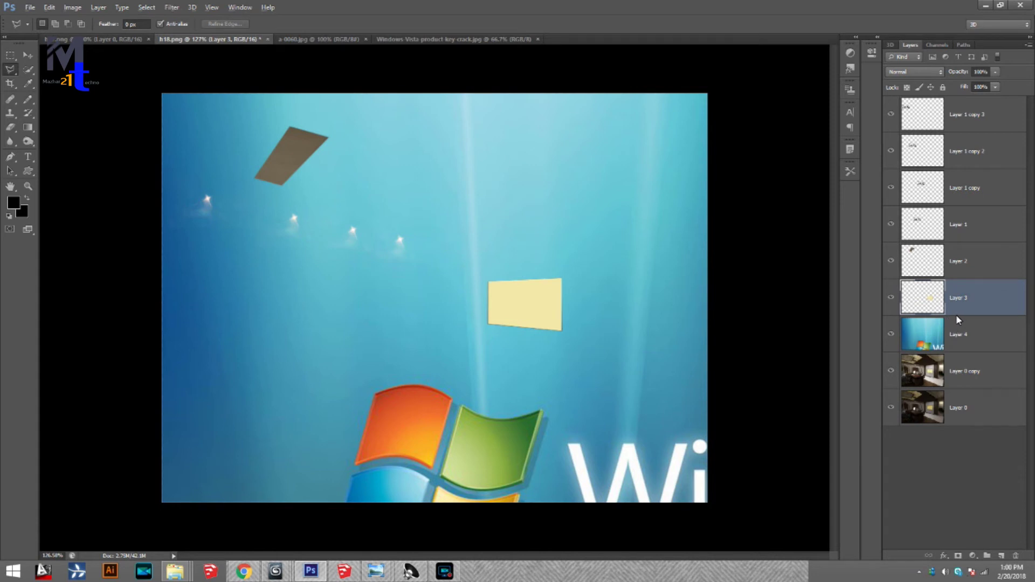
pyautogui.press('alt')
pyautogui.press('alt')
pyautogui.keyDown('alt'); pyautogui.click(962, 316); pyautogui.keyUp('alt')
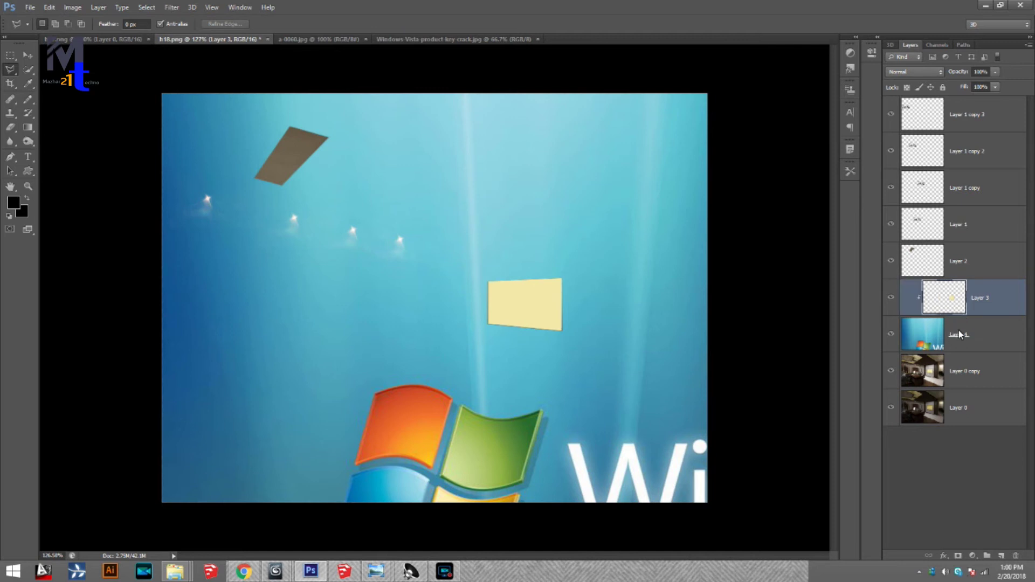
pyautogui.moveTo(942, 324); pyautogui.dragTo(973, 284)
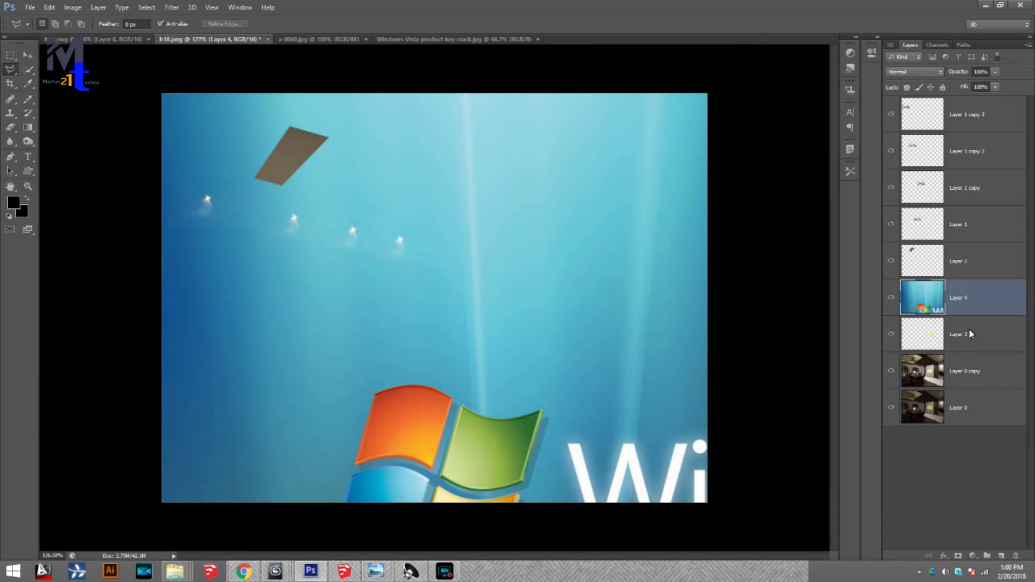
# Clip the Windows image on Layer 4 to the TV screen layer beneath it and shrink it to a small fraction of its size
pyautogui.keyDown('alt'); pyautogui.click(968, 323); pyautogui.keyUp('alt')
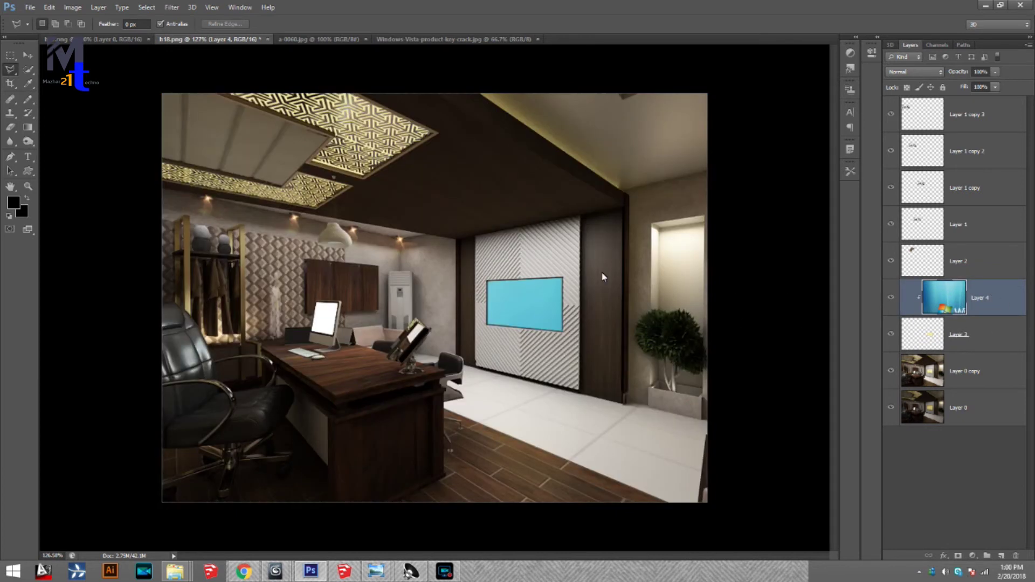
pyautogui.hotkey('ctrl', 't')
pyautogui.scroll(-5, 586, 264)
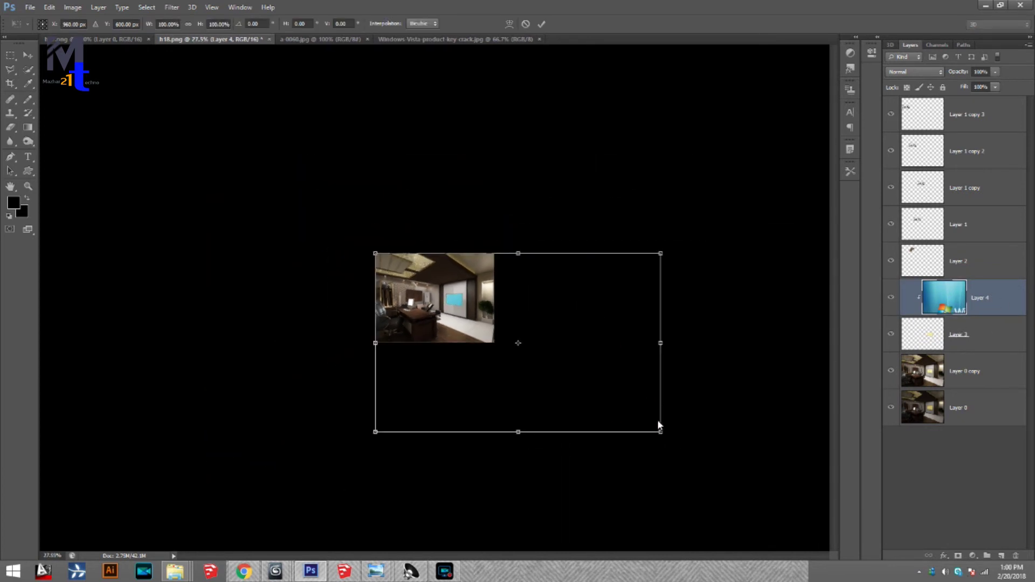
pyautogui.moveTo(661, 431); pyautogui.dragTo(417, 279)
pyautogui.press('Return')
pyautogui.press('l')
pyautogui.scroll(3, 416, 261)
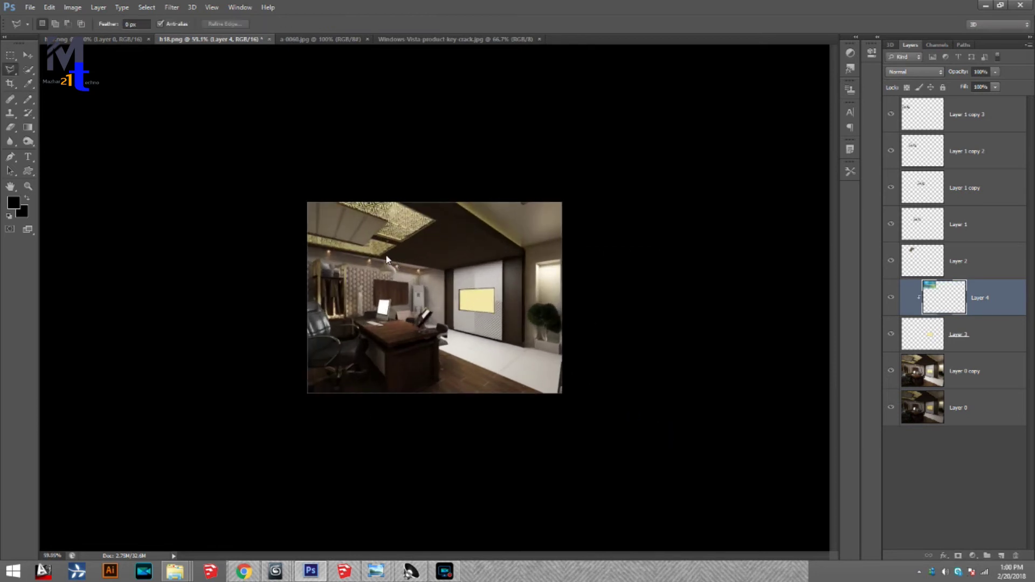
pyautogui.scroll(3, 386, 259)
pyautogui.hotkey('ctrl', 't')
pyautogui.moveTo(299, 164); pyautogui.dragTo(591, 332)
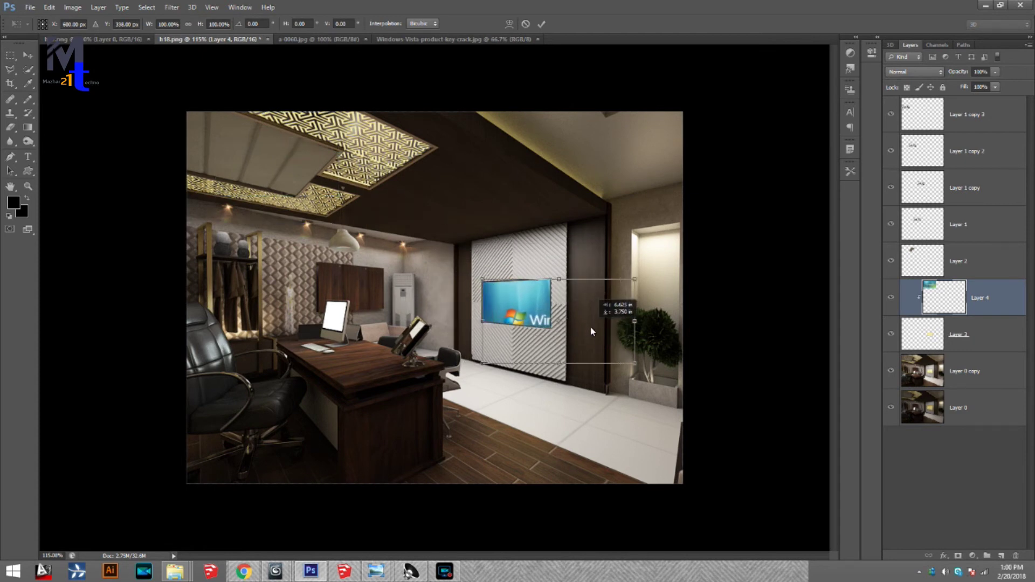
pyautogui.scroll(3, 582, 324)
pyautogui.moveTo(784, 424); pyautogui.dragTo(615, 358)
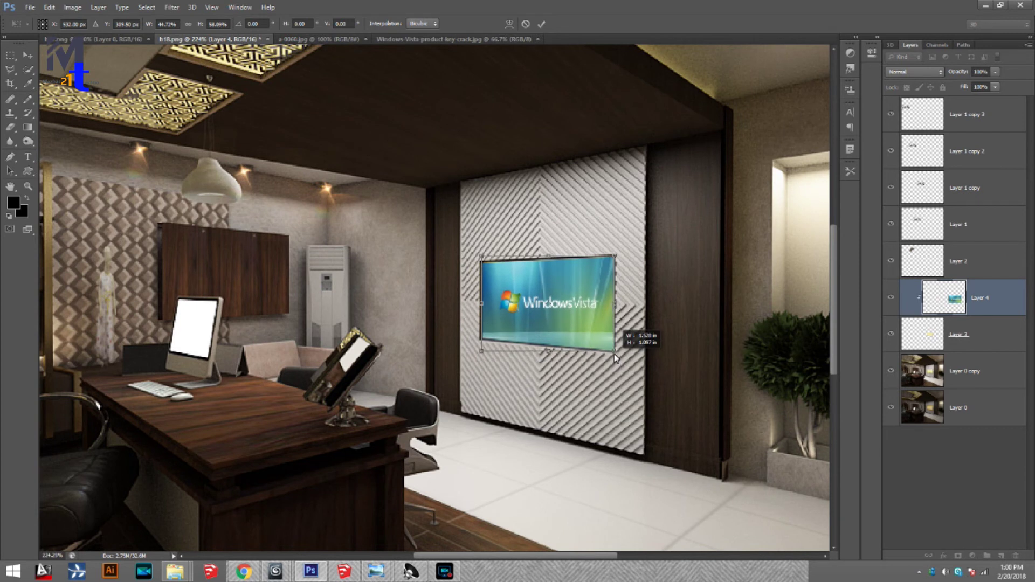
pyautogui.moveTo(591, 242); pyautogui.dragTo(584, 232)
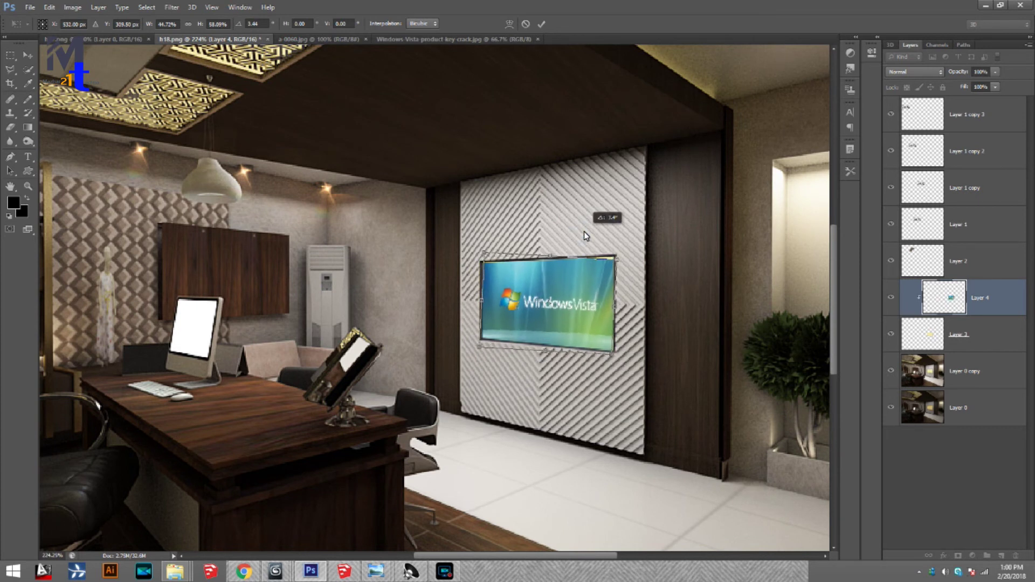
pyautogui.press('Escape')
pyautogui.press('l')
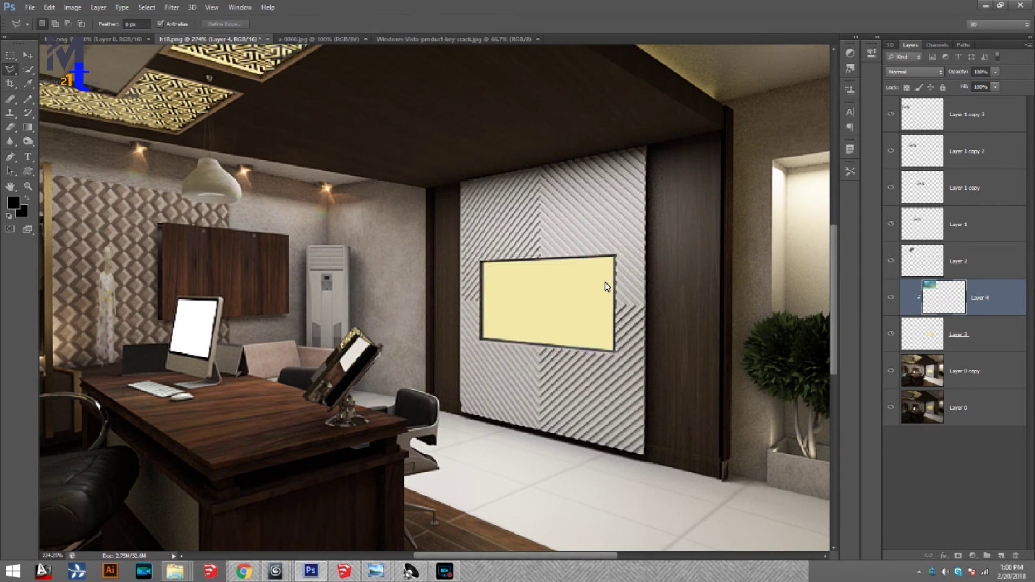
# Move, scale and slightly skew the Windows image so the whole Windows Vista picture fills the TV screen in perspective
pyautogui.hotkey('ctrl', 't')
pyautogui.hotkey('ctrl', '0')
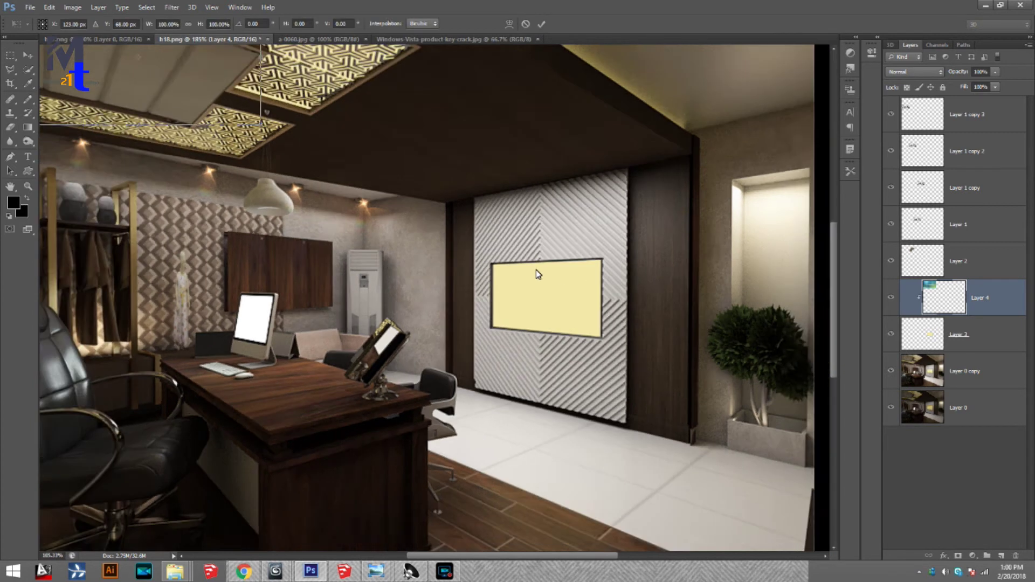
pyautogui.moveTo(471, 280); pyautogui.dragTo(630, 331)
pyautogui.scroll(4, 630, 332)
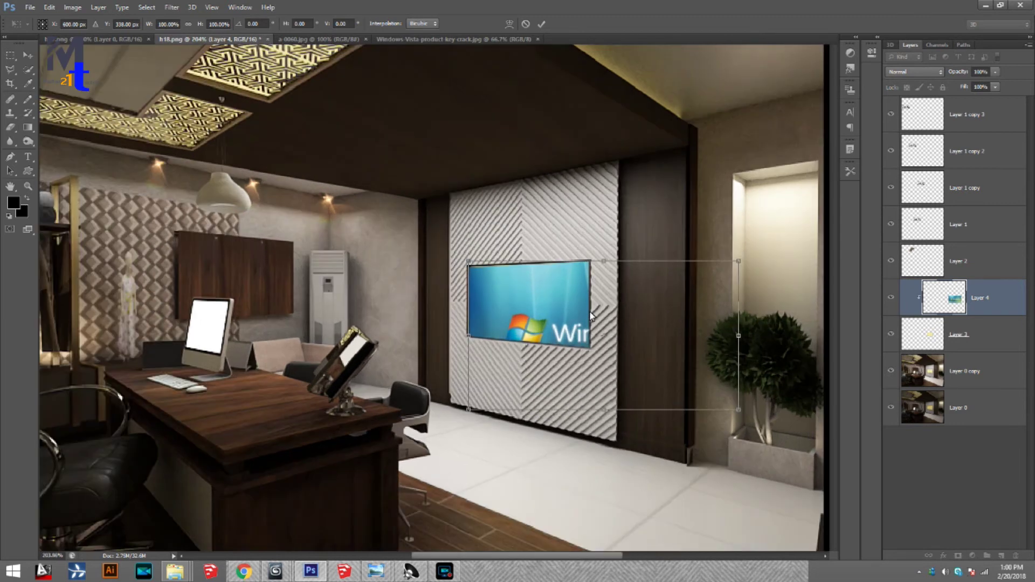
pyautogui.moveTo(791, 442); pyautogui.dragTo(589, 363)
pyautogui.moveTo(592, 245)
pyautogui.mouseDown()
pyautogui.moveTo(593, 256)
pyautogui.moveTo(596, 242)
pyautogui.mouseUp()
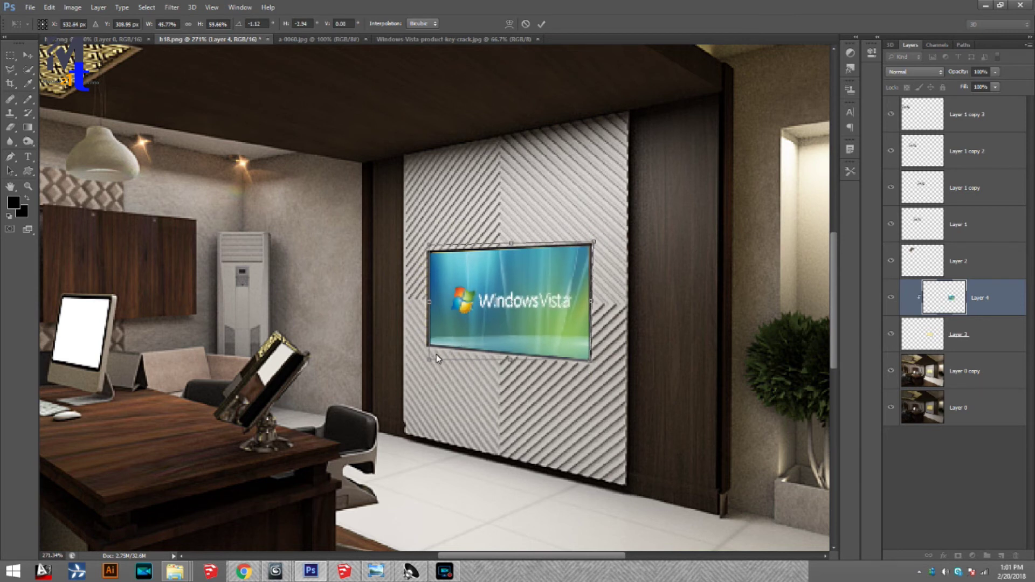
pyautogui.moveTo(429, 361); pyautogui.dragTo(426, 361)
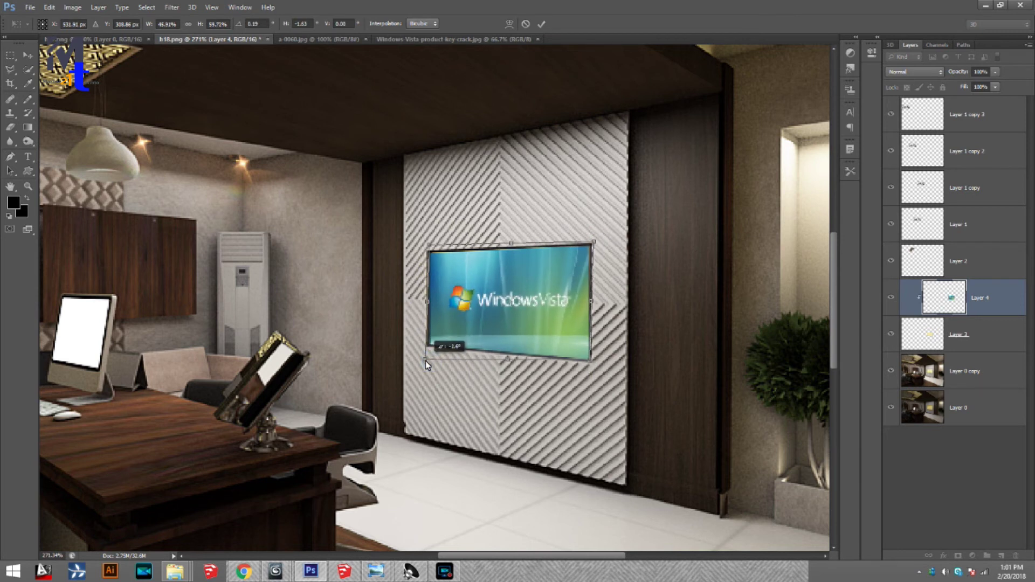
pyautogui.press('Return')
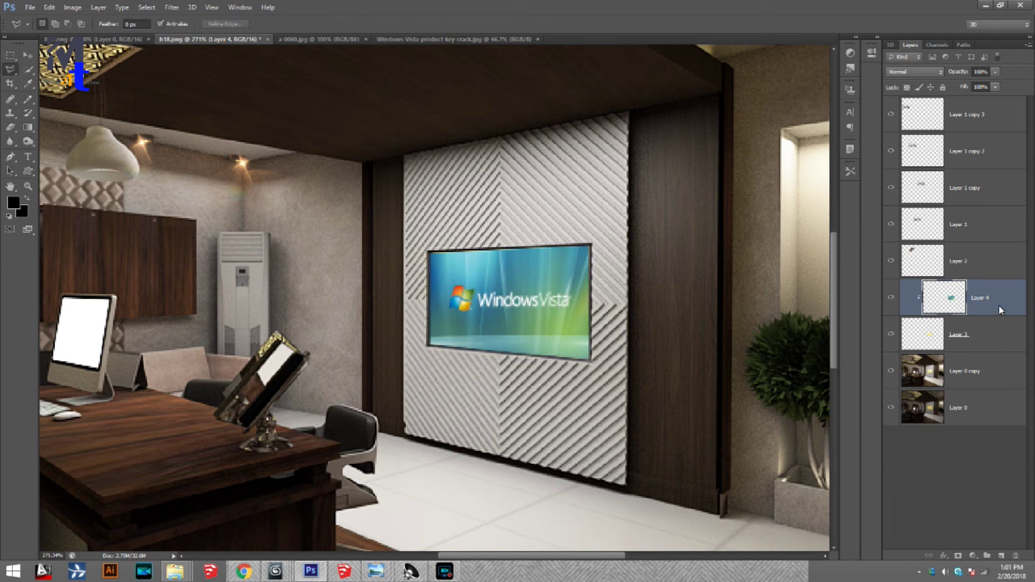
# Add an Outer Glow effect to the Windows image layer, Layer 4
pyautogui.doubleClick(1013, 302)
pyautogui.click(93, 195)
pyautogui.click(107, 196)
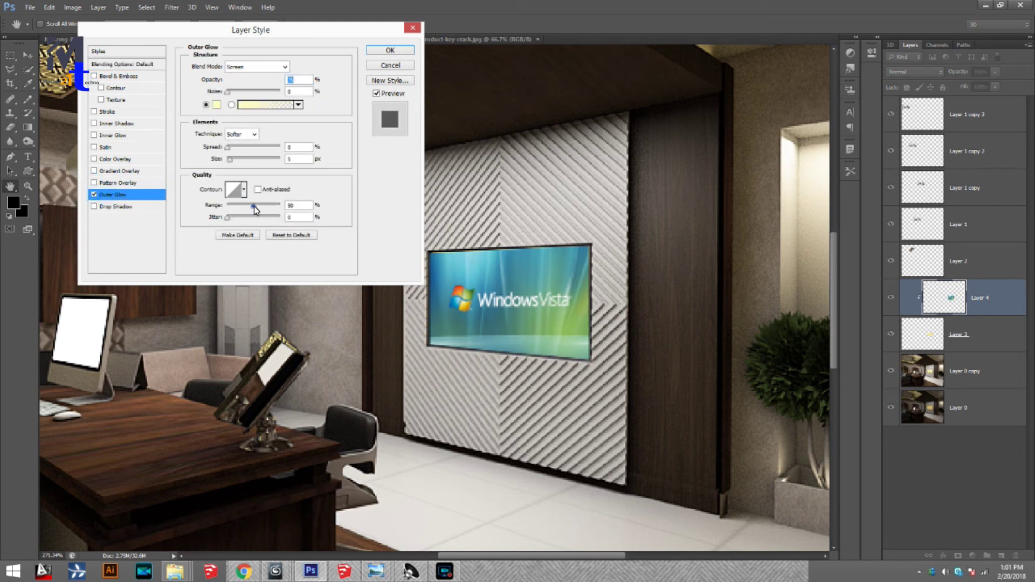
pyautogui.click(385, 51)
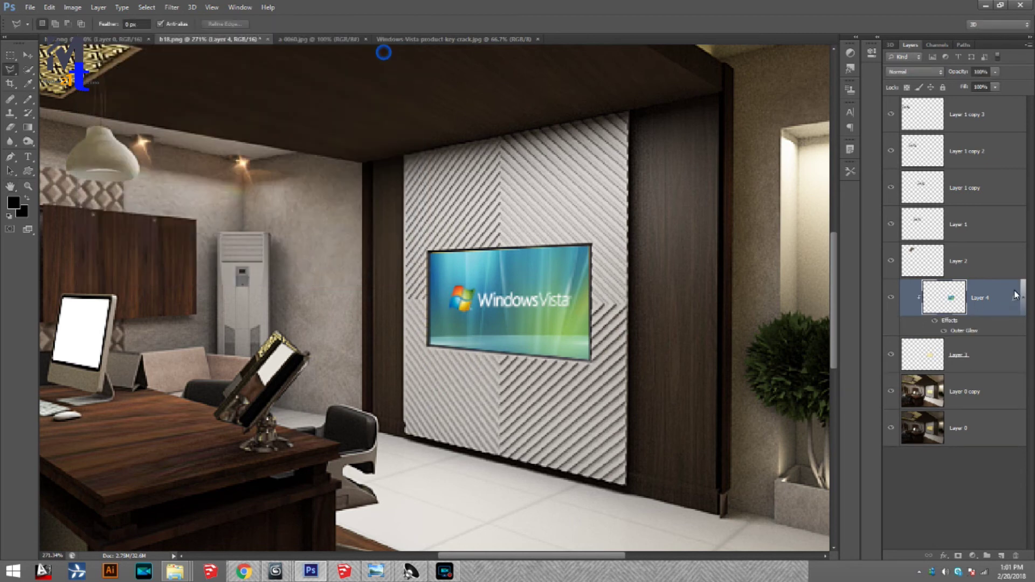
# Move Layer 3 with its clipped Windows image to the head of the layer stack and review Layer 4's Outer Glow settings
pyautogui.moveTo(989, 358); pyautogui.dragTo(975, 116)
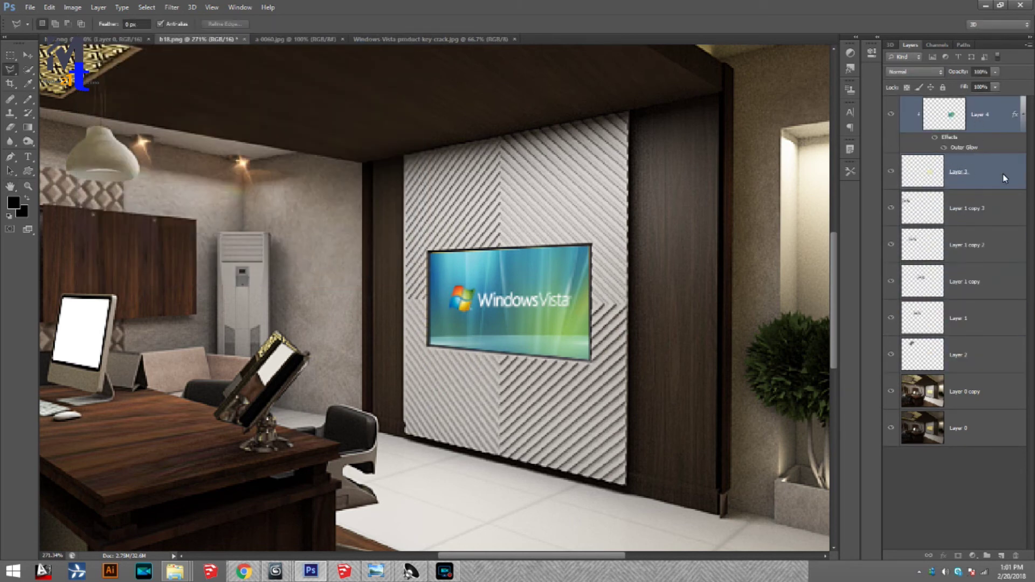
pyautogui.click(997, 124)
pyautogui.doubleClick(964, 147)
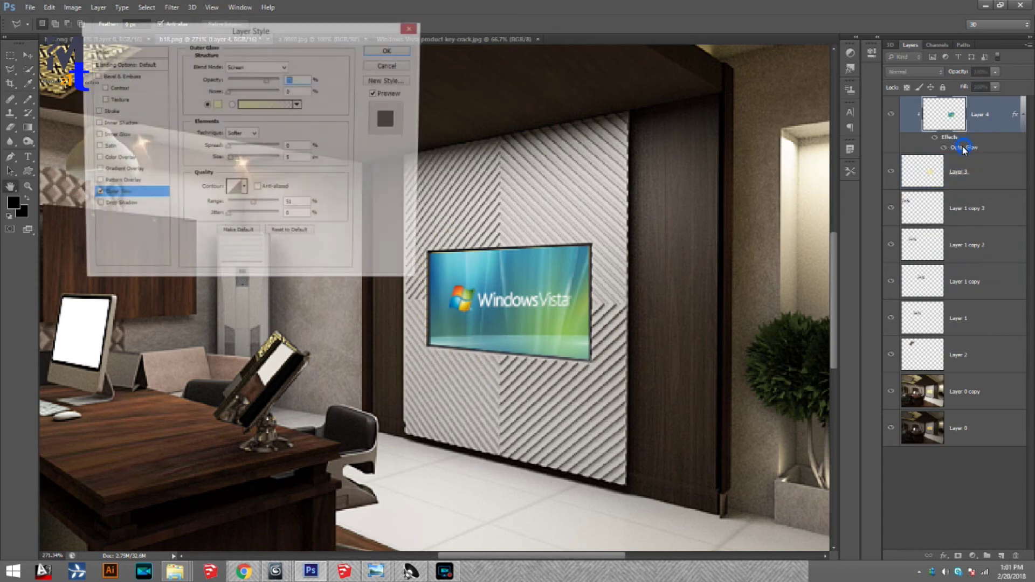
pyautogui.click(390, 49)
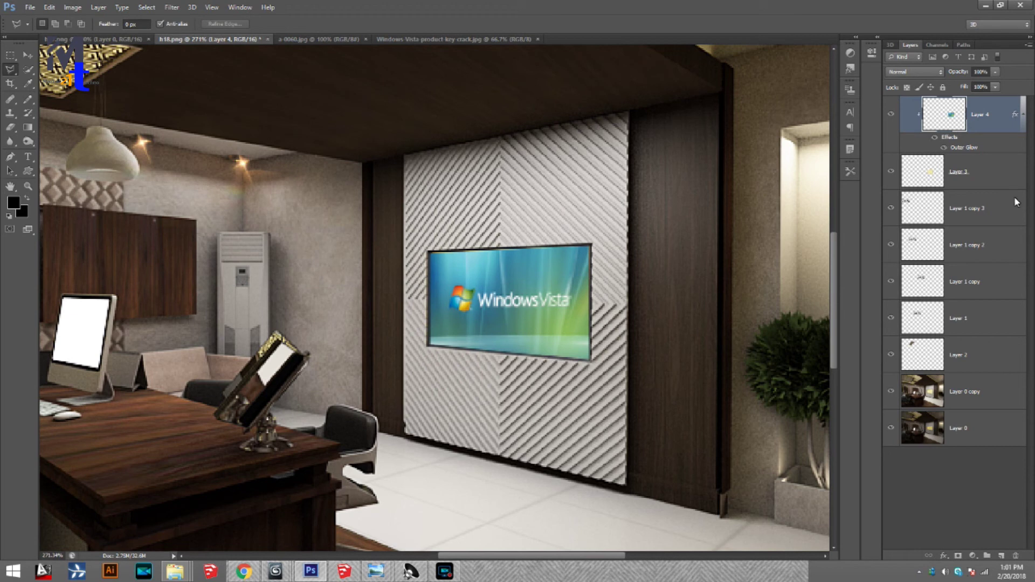
# Add an Outer Glow to the TV screen layer, Layer 3, adjusting its spread and lowering the glow's opacity
pyautogui.doubleClick(992, 170)
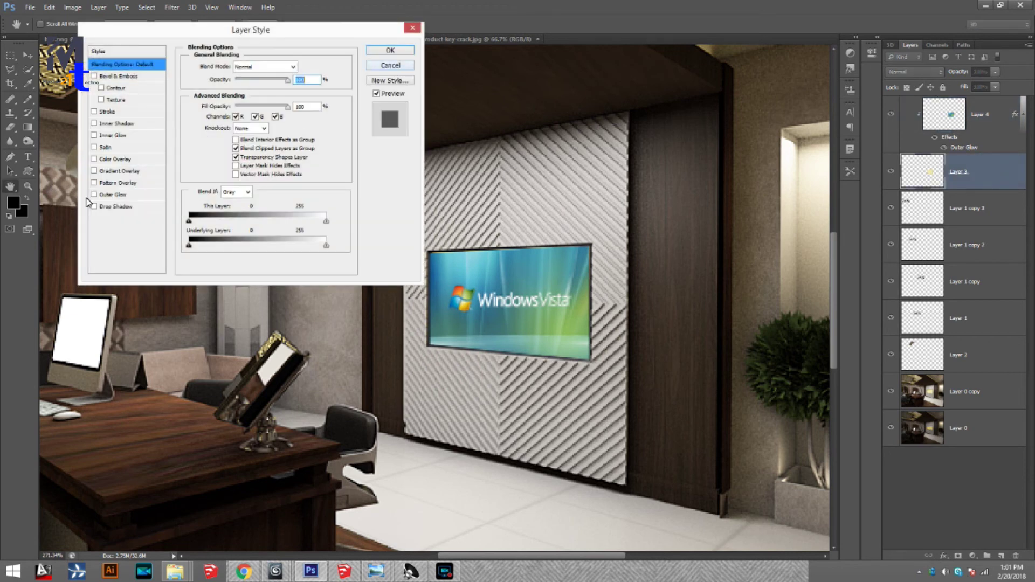
pyautogui.click(95, 194)
pyautogui.click(112, 195)
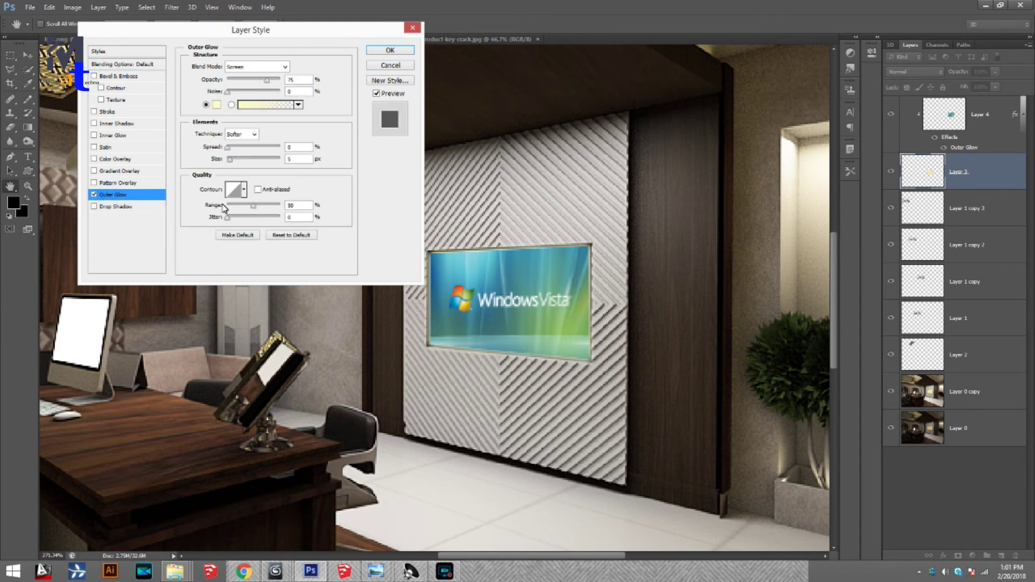
pyautogui.moveTo(228, 150); pyautogui.dragTo(233, 160)
pyautogui.moveTo(266, 80); pyautogui.dragTo(256, 85)
pyautogui.press('Return')
pyautogui.press('z')
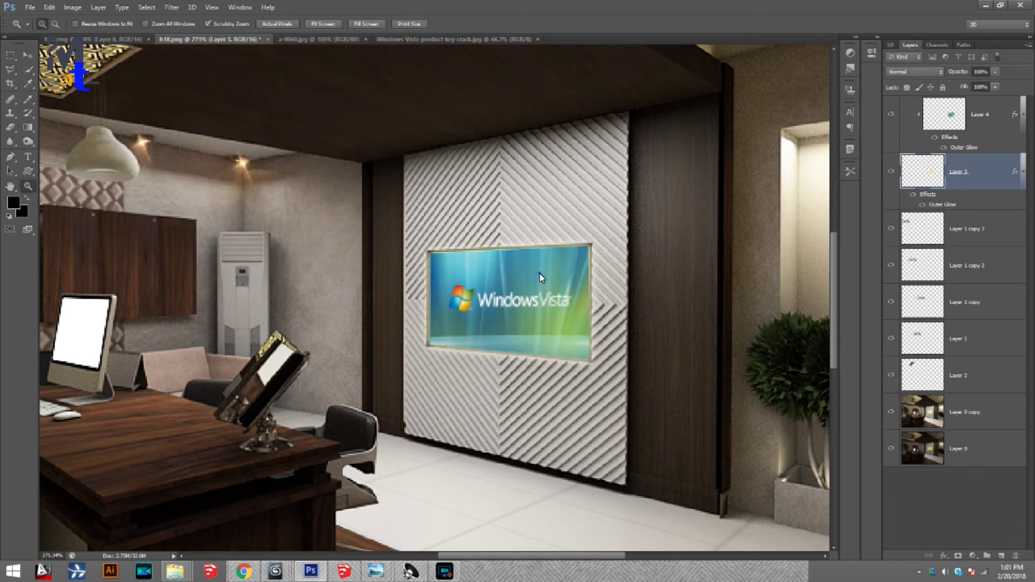
pyautogui.hotkey('ctrl', '0')
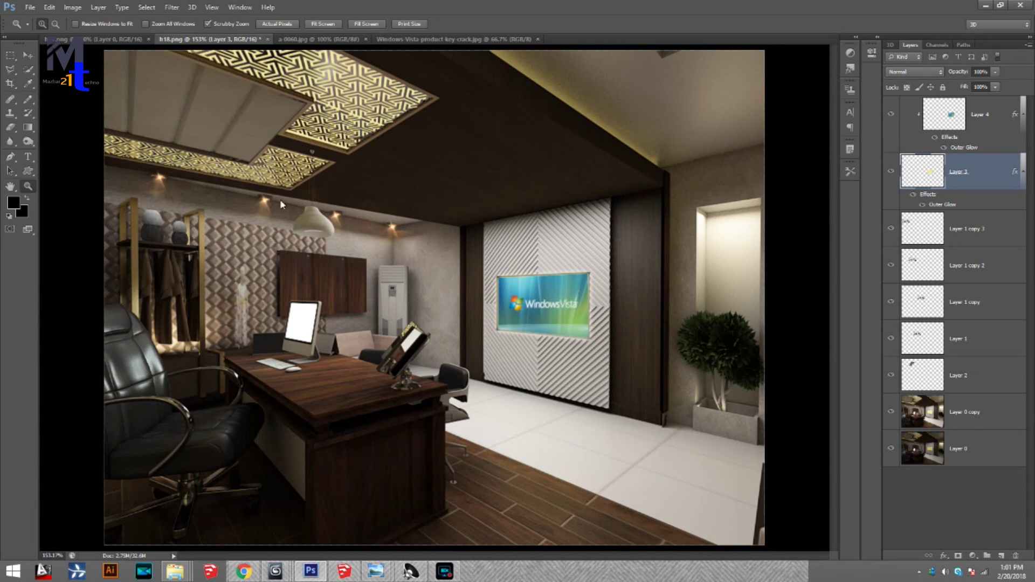
# Soften the leftmost ceiling light flare, on Layer 1 copy 3, with a slight Gaussian Blur
pyautogui.press('v')
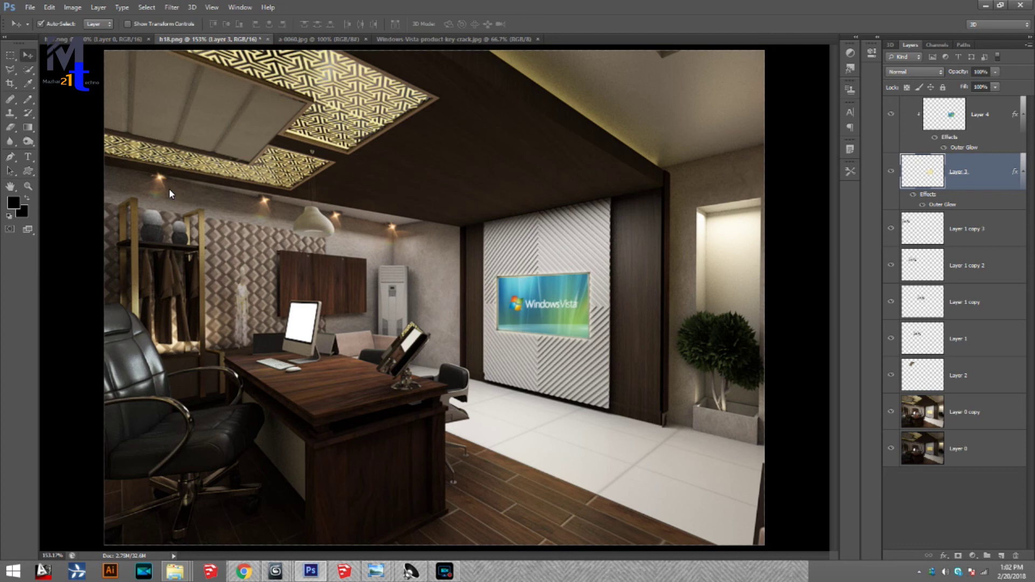
pyautogui.click(158, 180)
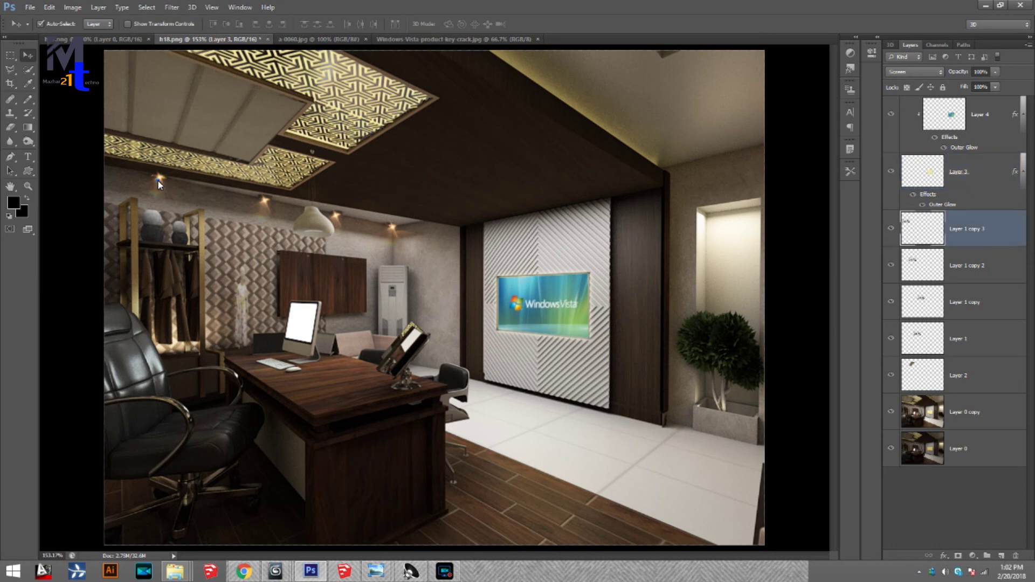
pyautogui.click(171, 7)
pyautogui.moveTo(260, 118)
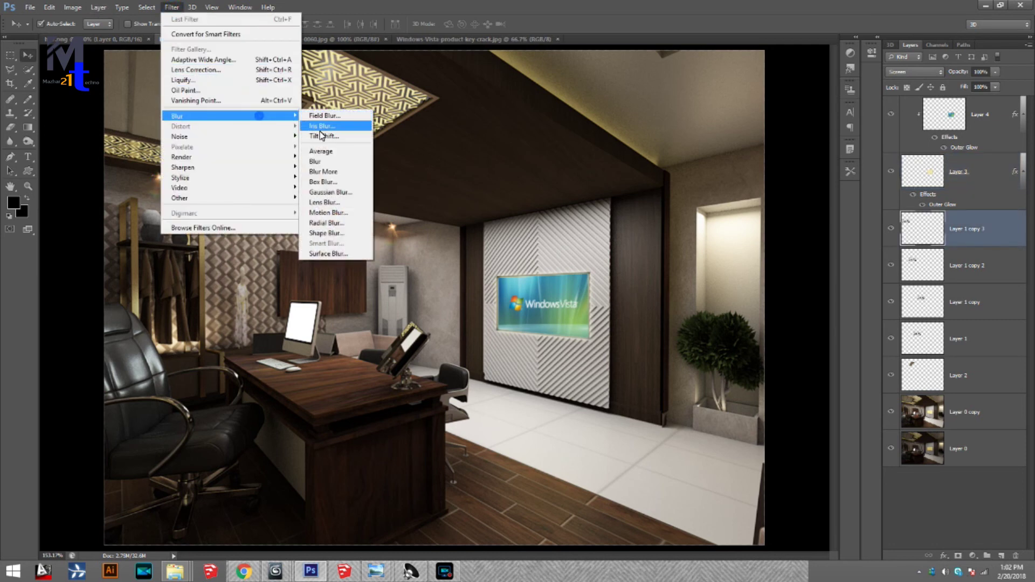
pyautogui.click(334, 193)
pyautogui.moveTo(227, 57); pyautogui.dragTo(672, 64)
pyautogui.moveTo(591, 231); pyautogui.dragTo(589, 229)
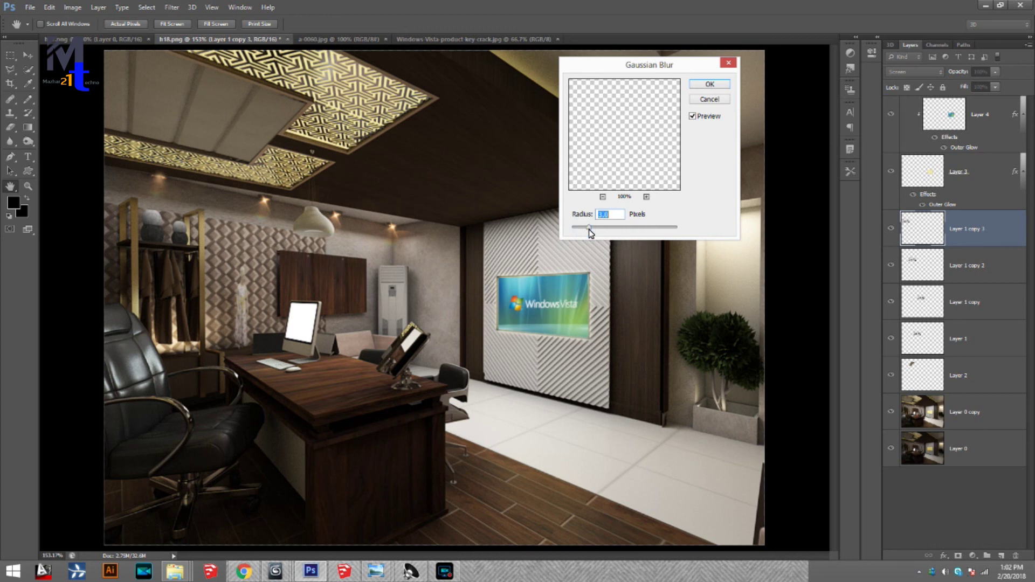
pyautogui.click(703, 87)
# Repeat the Gaussian Blur on the other three ceiling light flares, finishing with Layer 0 copy selected
pyautogui.click(266, 203)
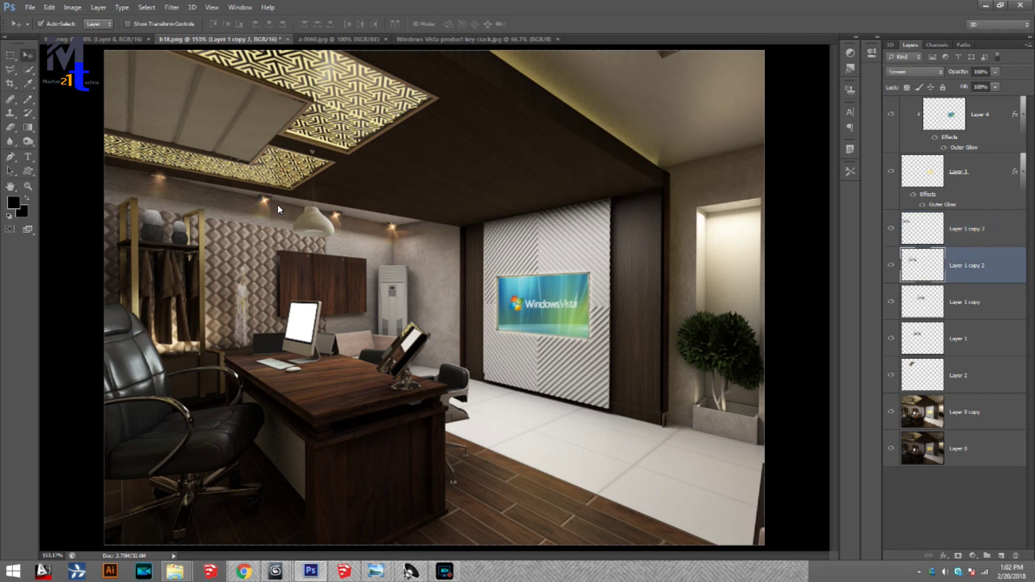
pyautogui.click(338, 215)
pyautogui.click(393, 229)
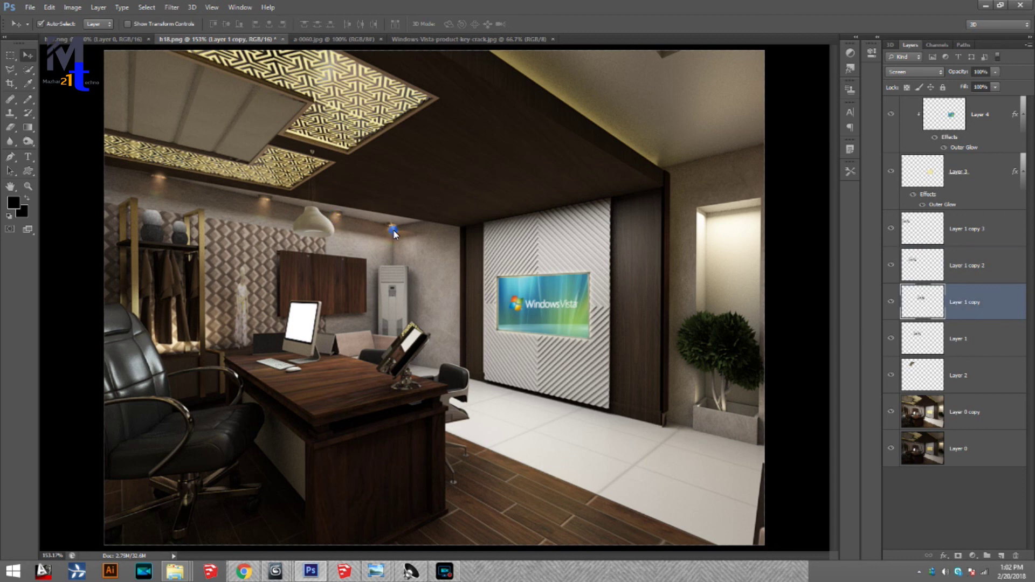
pyautogui.click(583, 223)
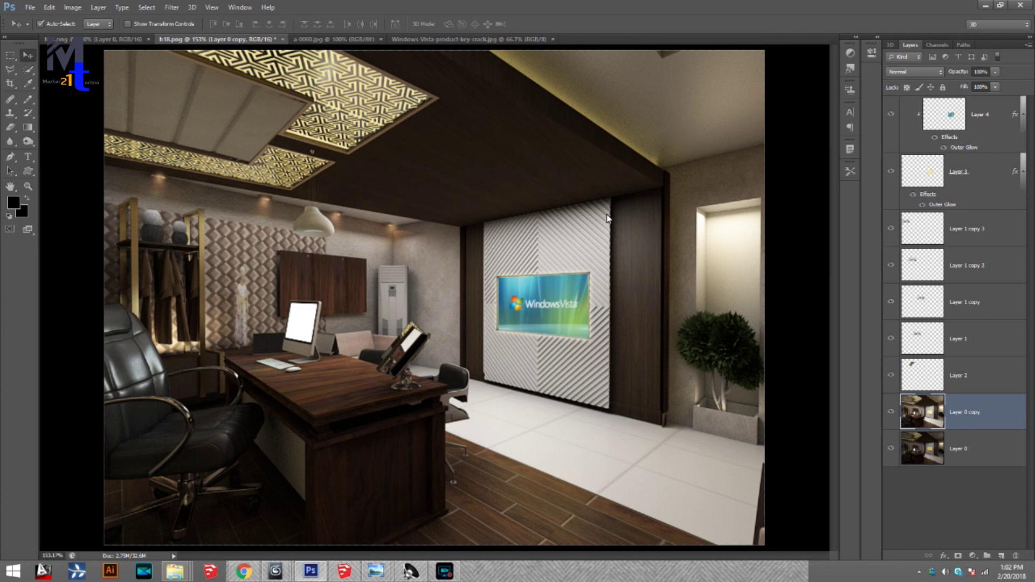
# Export the render for web as a Very High quality JPEG named h18.jpg in the New Render folder of ANA Gaments
pyautogui.hotkey('ctrl', 'alt', 'shift', 's')
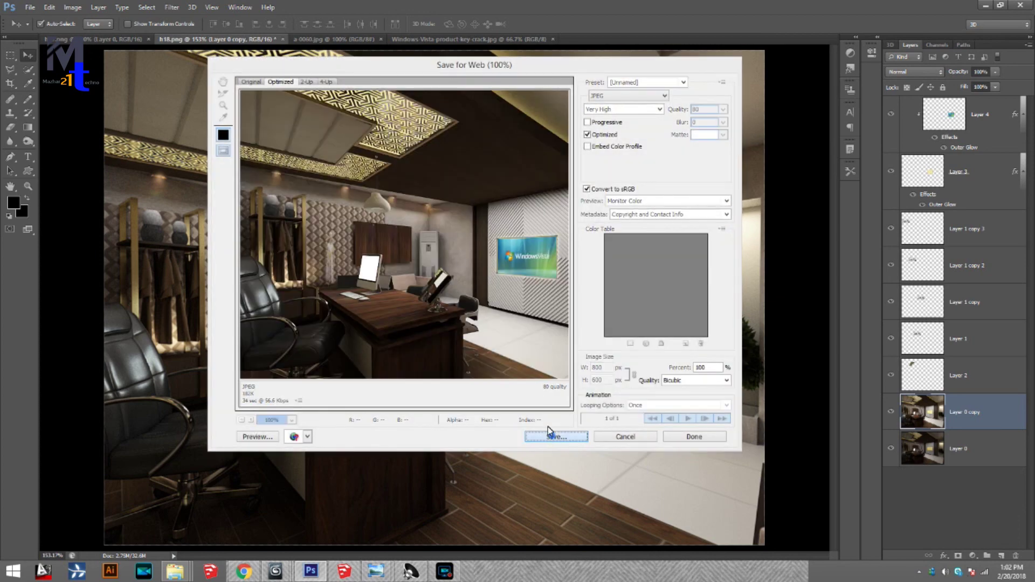
pyautogui.click(551, 432)
pyautogui.click(261, 233)
pyautogui.press('BackSpace')
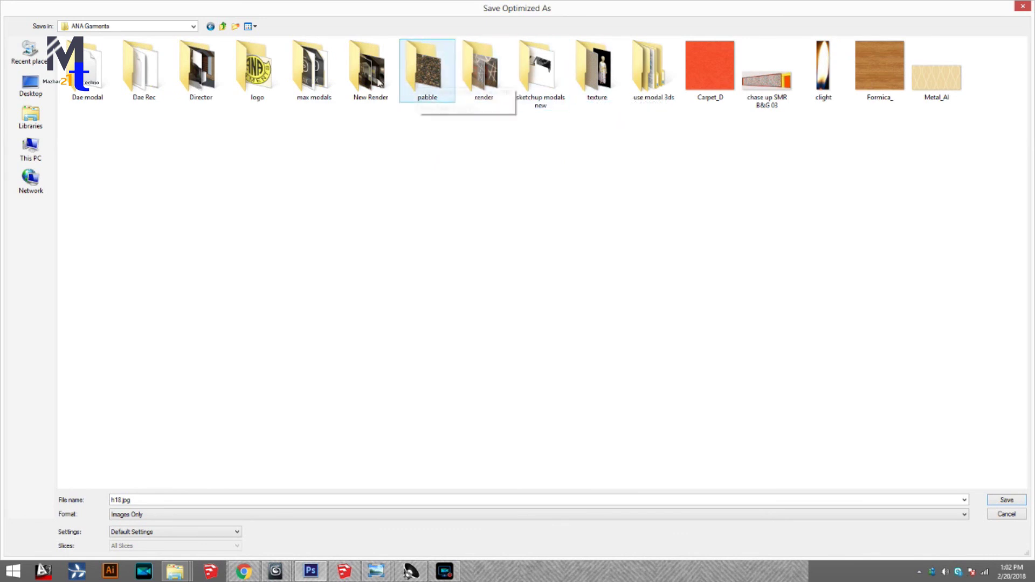
pyautogui.doubleClick(392, 88)
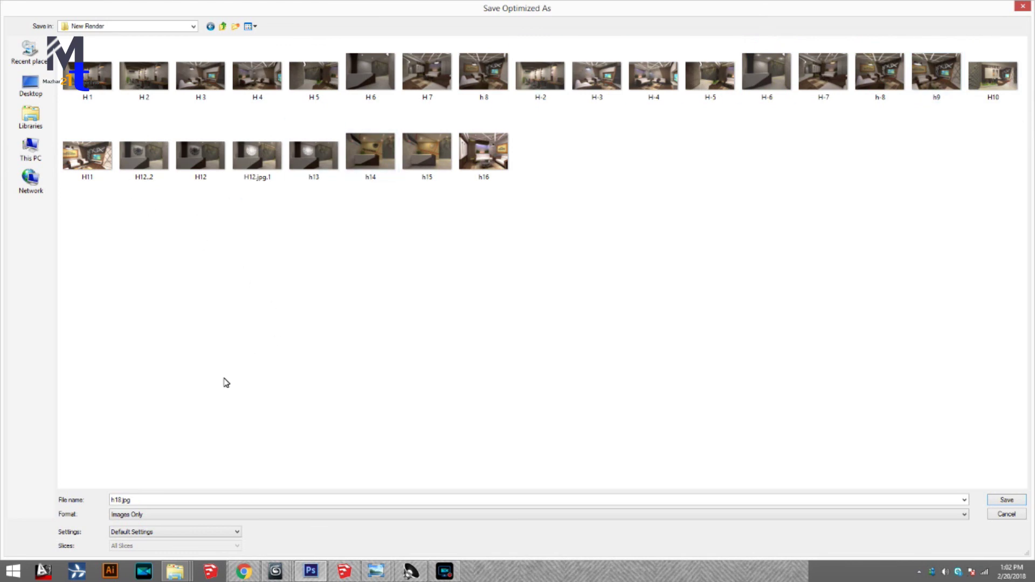
pyautogui.click(1007, 501)
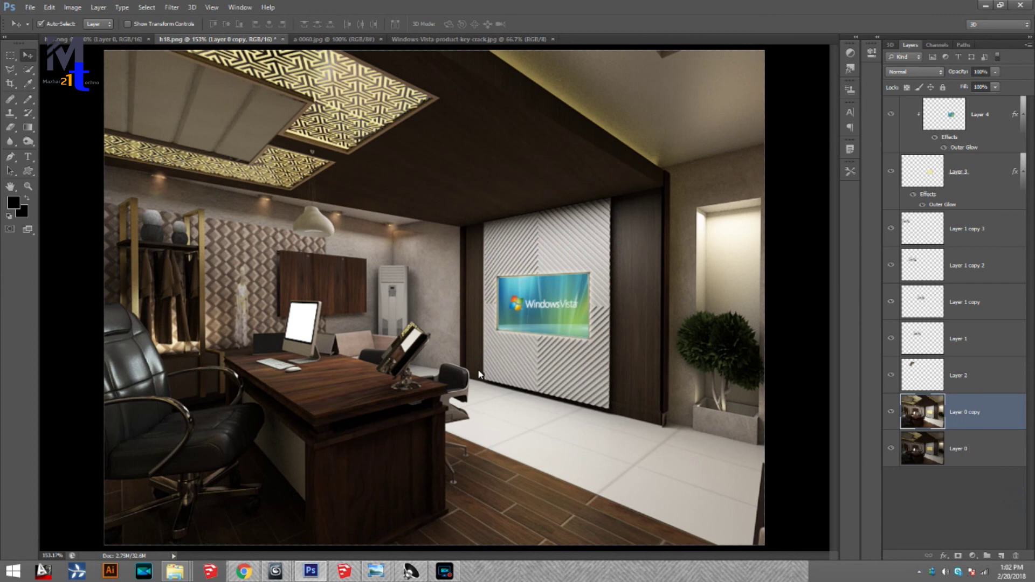
pyautogui.click(455, 574)
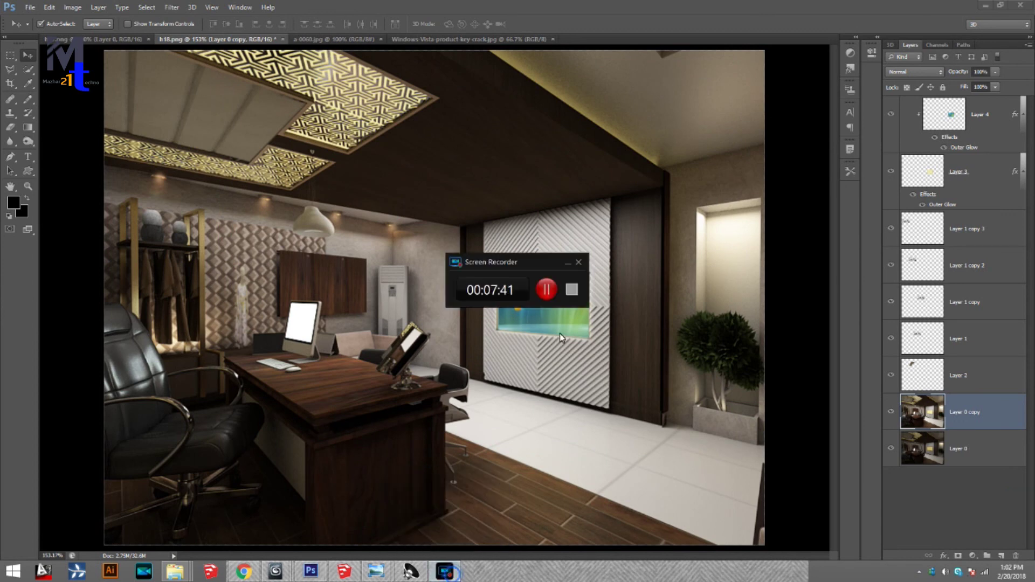